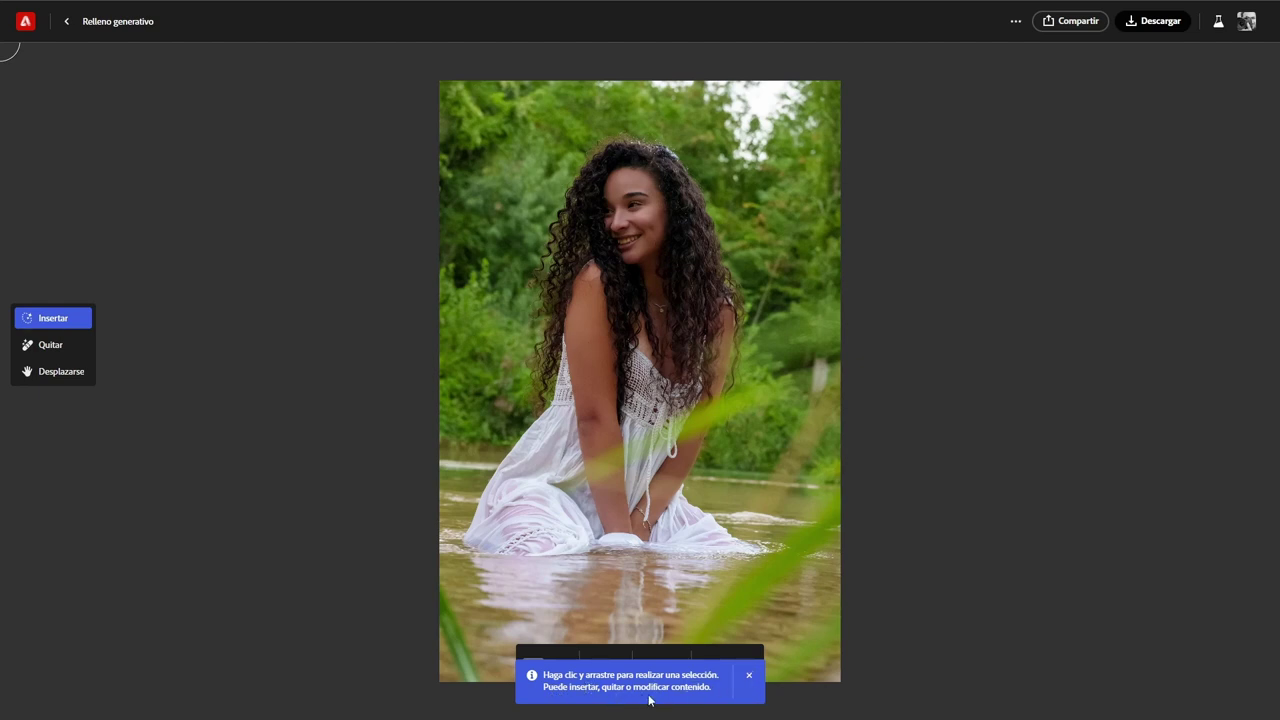
Try selecting the photo's background and inverting the selection to the woman, and clear the selection
click(749, 676)
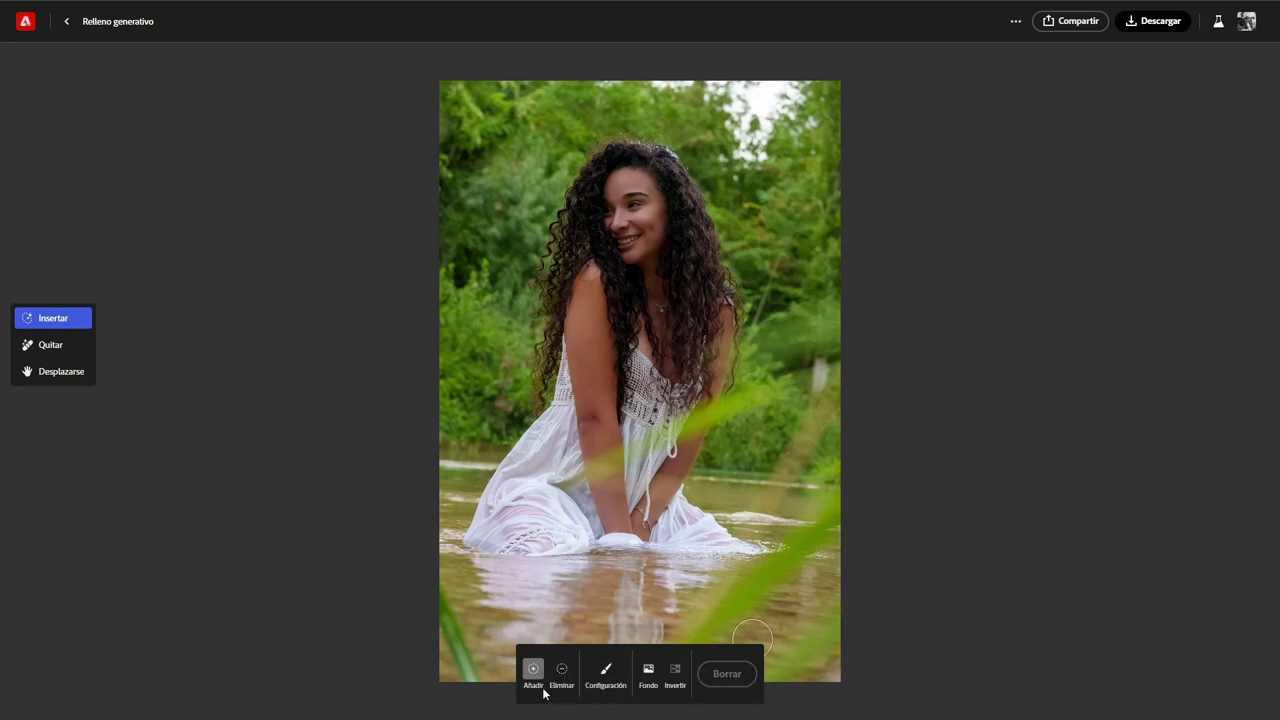
click(650, 676)
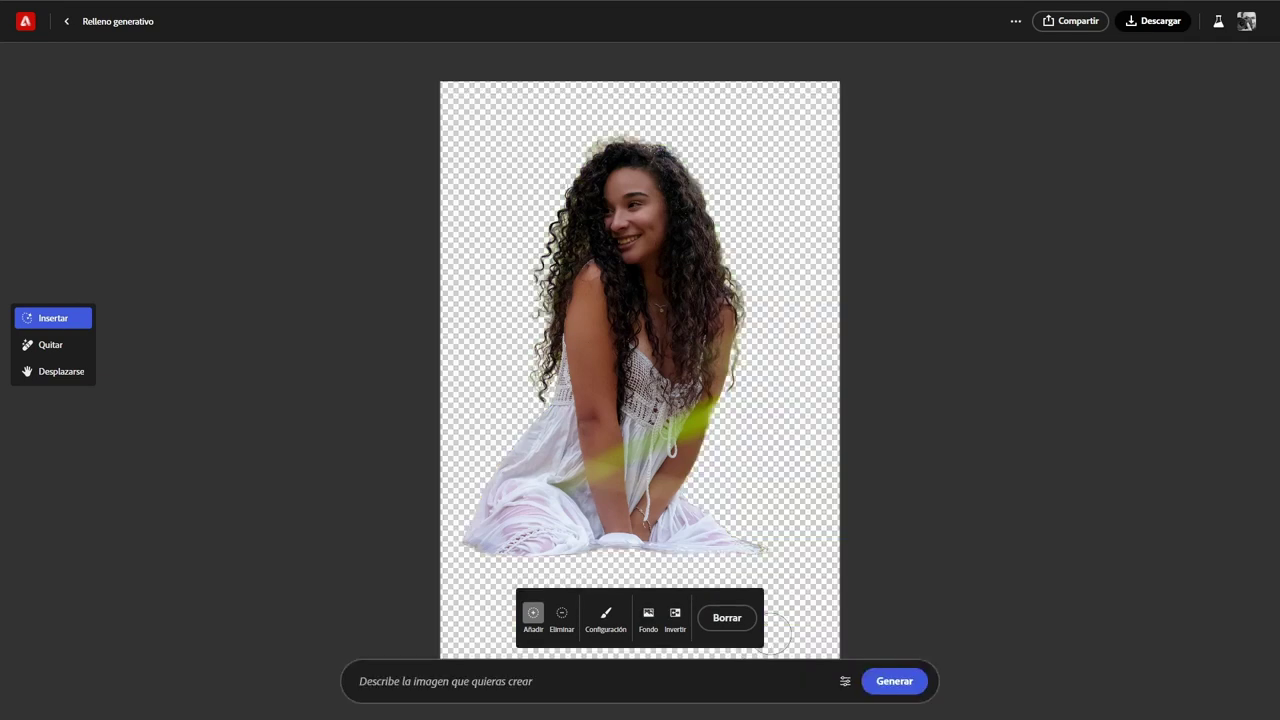
click(675, 615)
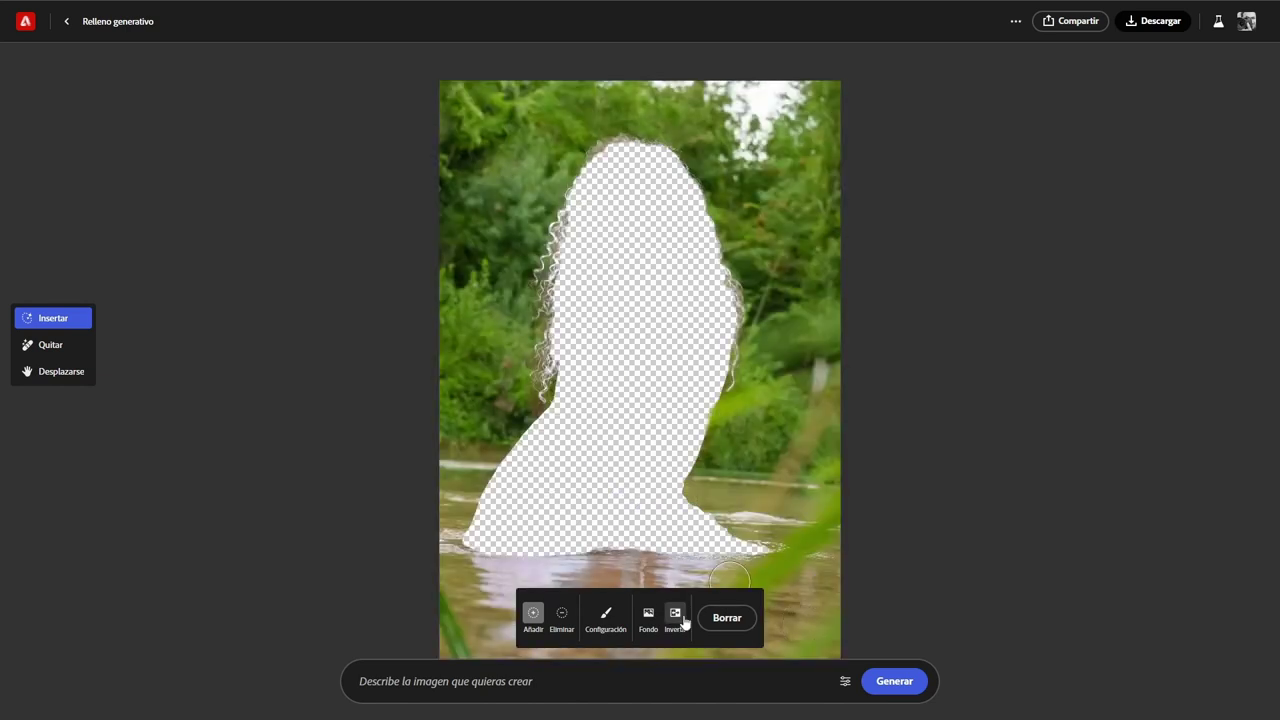
click(724, 620)
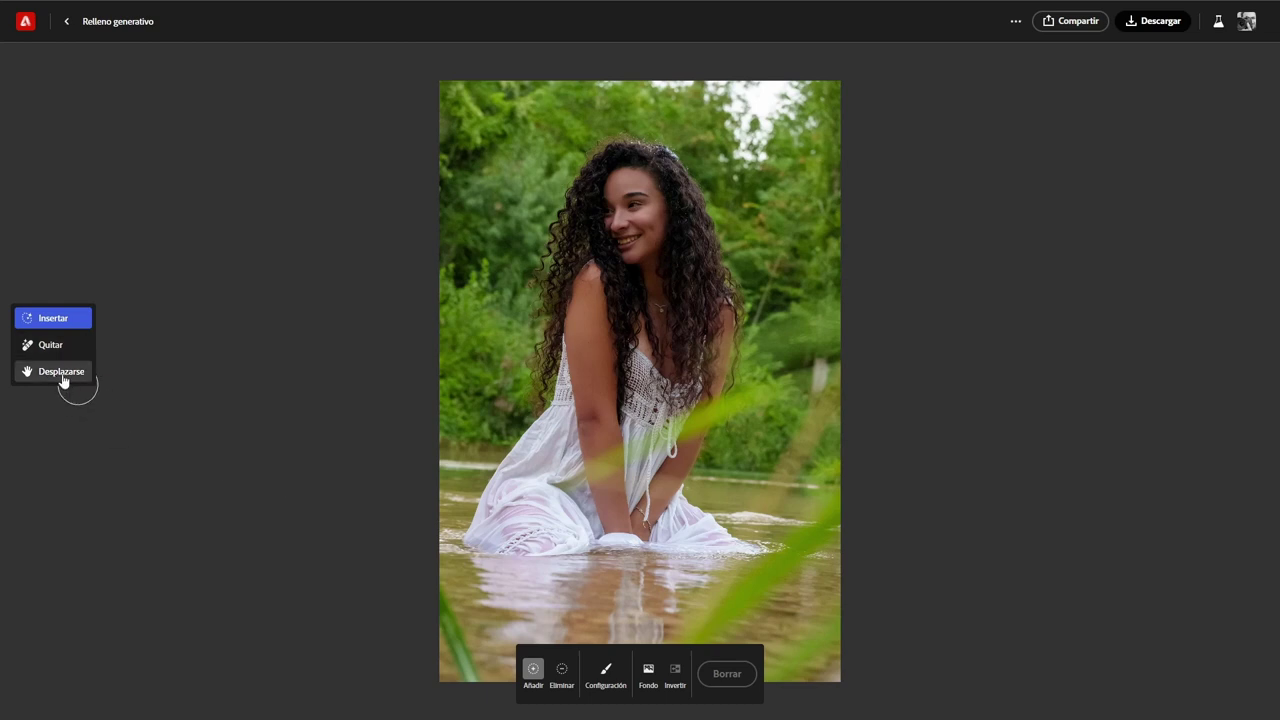
Brush an insert selection over the full-width strip of trees and sky along the photo's upper edge
scroll(530, 408, up, 2)
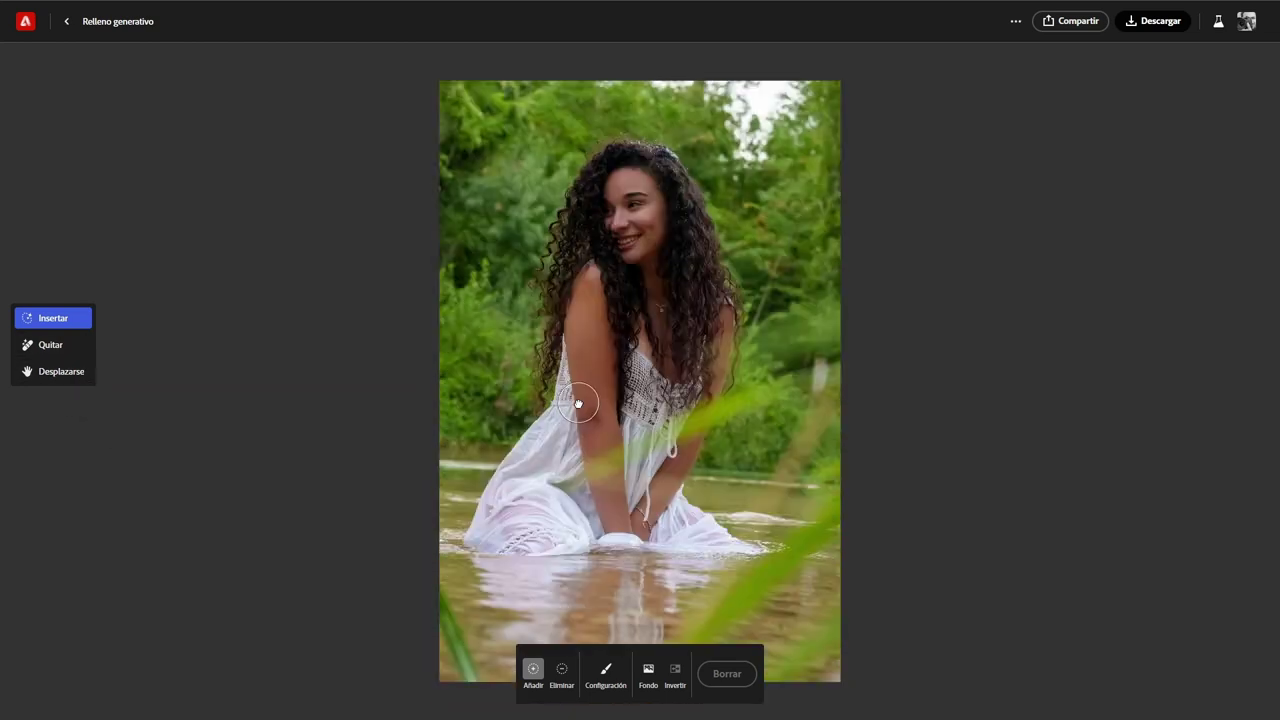
click(52, 372)
drag(531, 343, 505, 340)
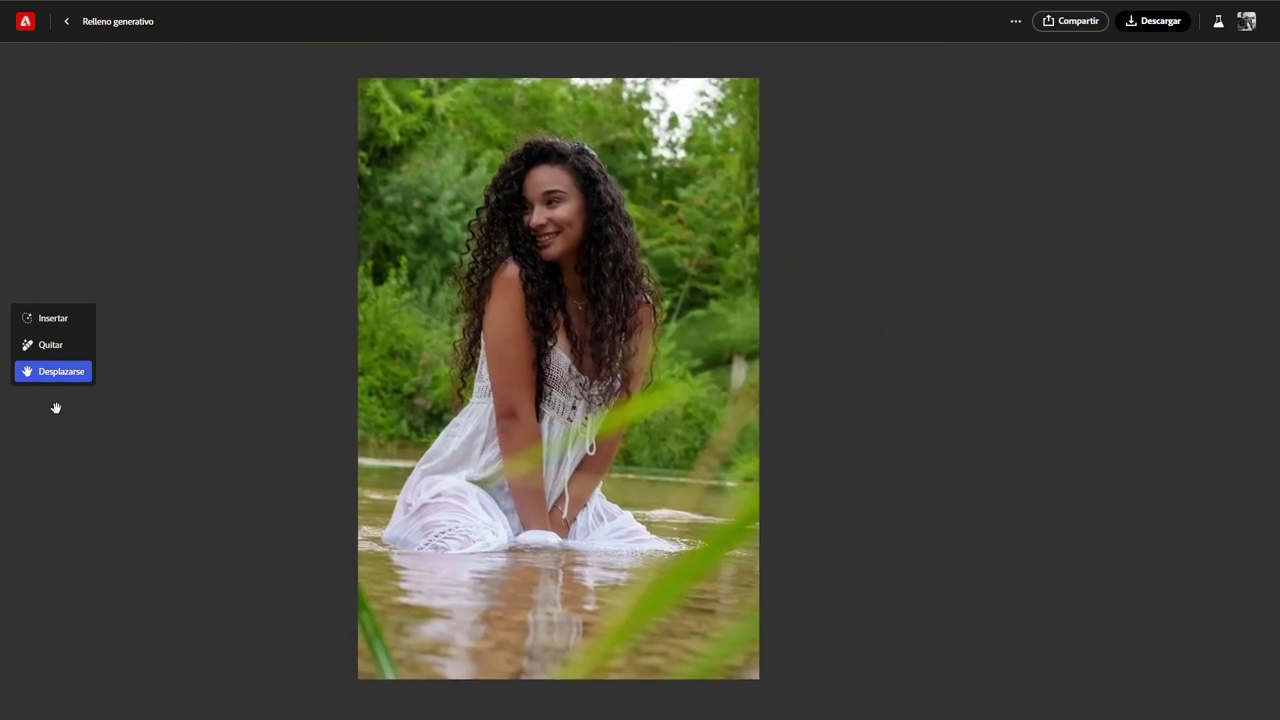
click(46, 320)
drag(395, 100, 369, 63)
mouse_move(612, 63)
mouse_down()
mouse_move(764, 85)
mouse_move(665, 101)
mouse_move(361, 101)
mouse_move(502, 77)
mouse_move(716, 66)
mouse_move(773, 77)
mouse_move(359, 106)
mouse_up()
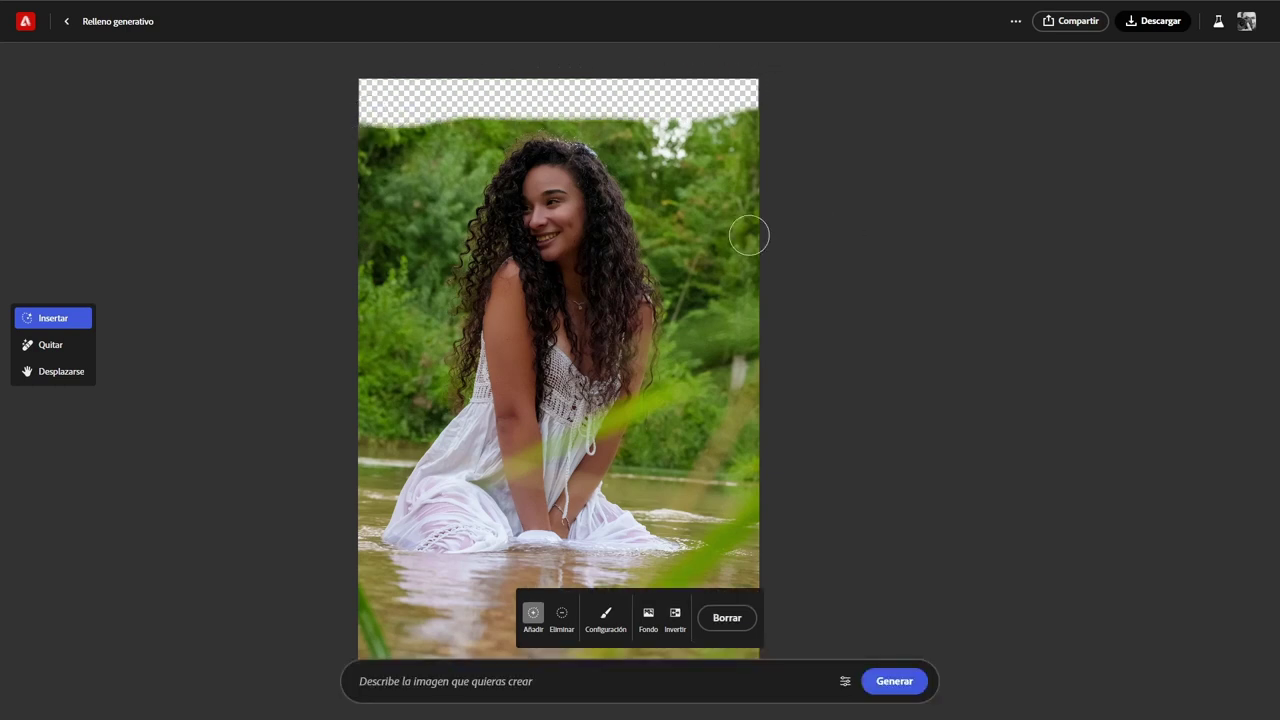
Generate a fill for the brushed strip with the prompt "Sky"
click(492, 689)
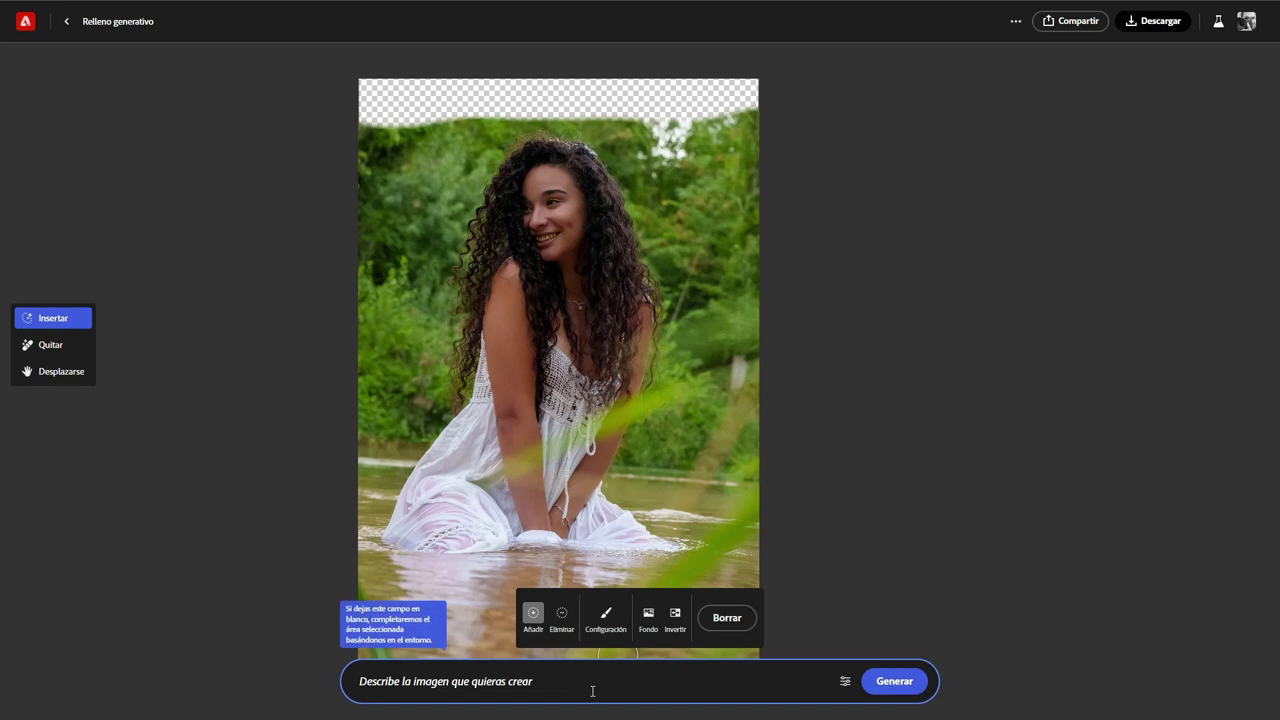
text(Sky)
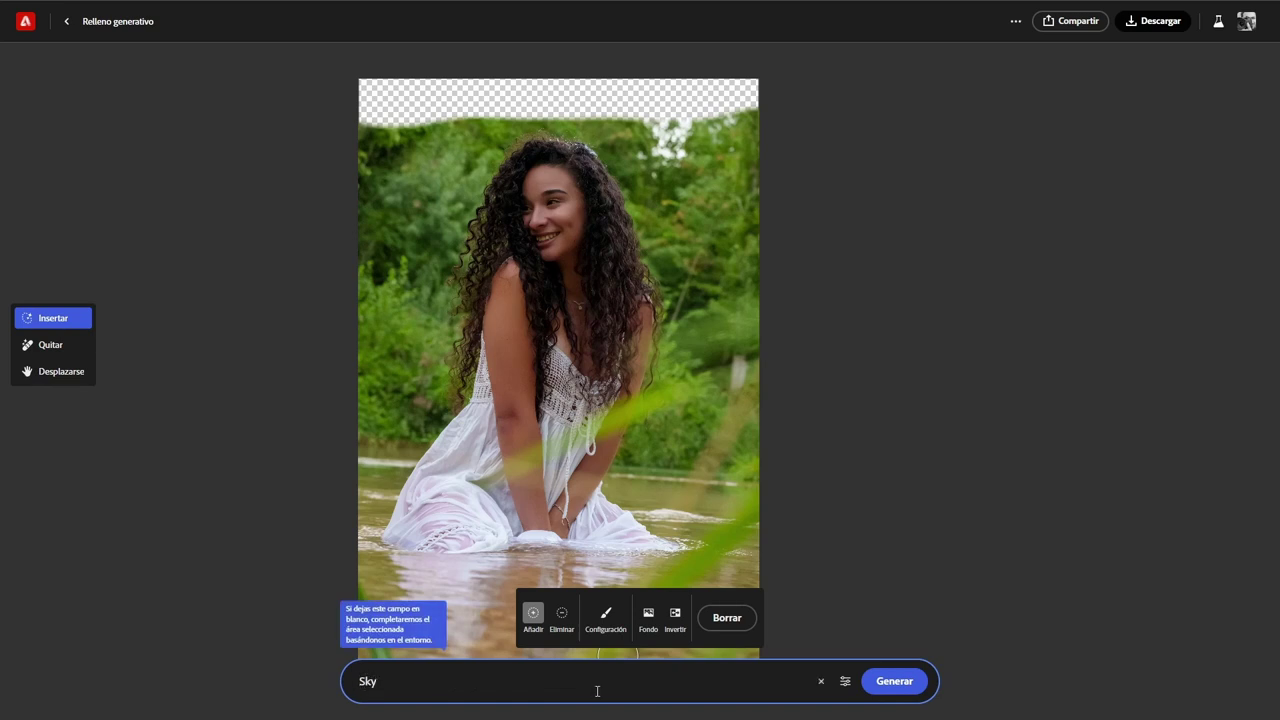
click(893, 685)
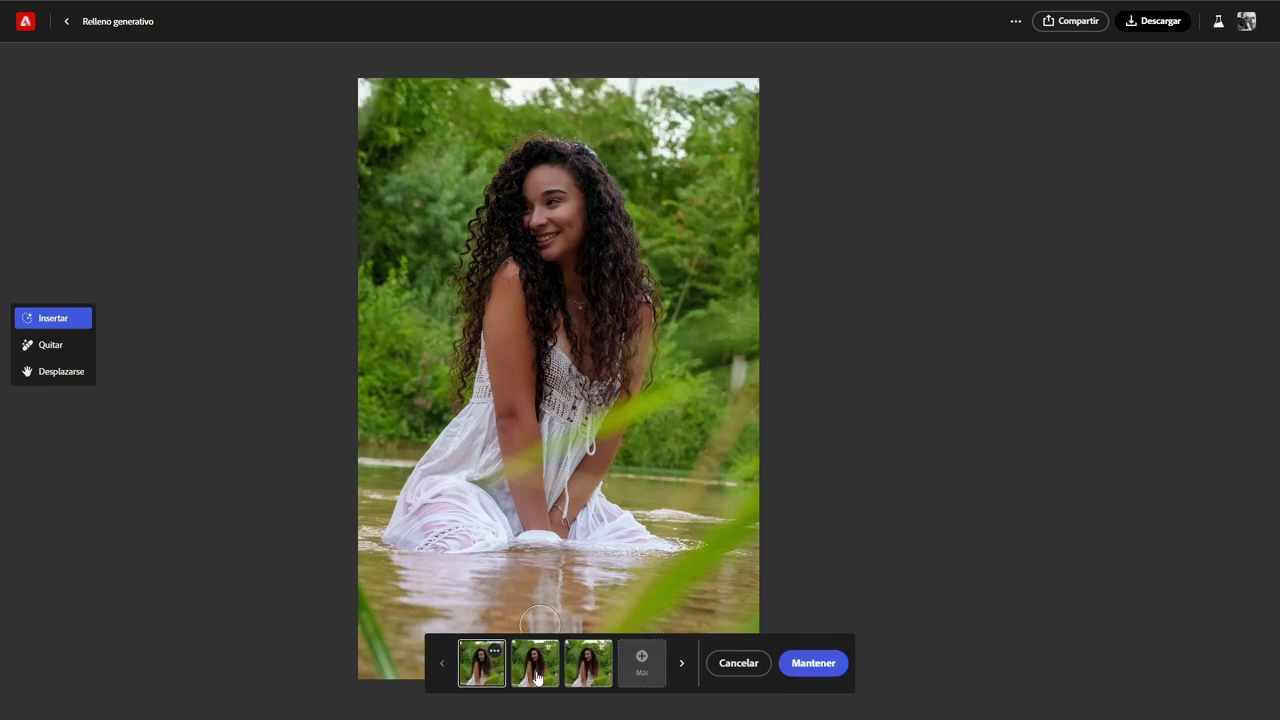
Preview the second and third sky variations, and discard them together with the brushed selection
click(537, 675)
click(589, 673)
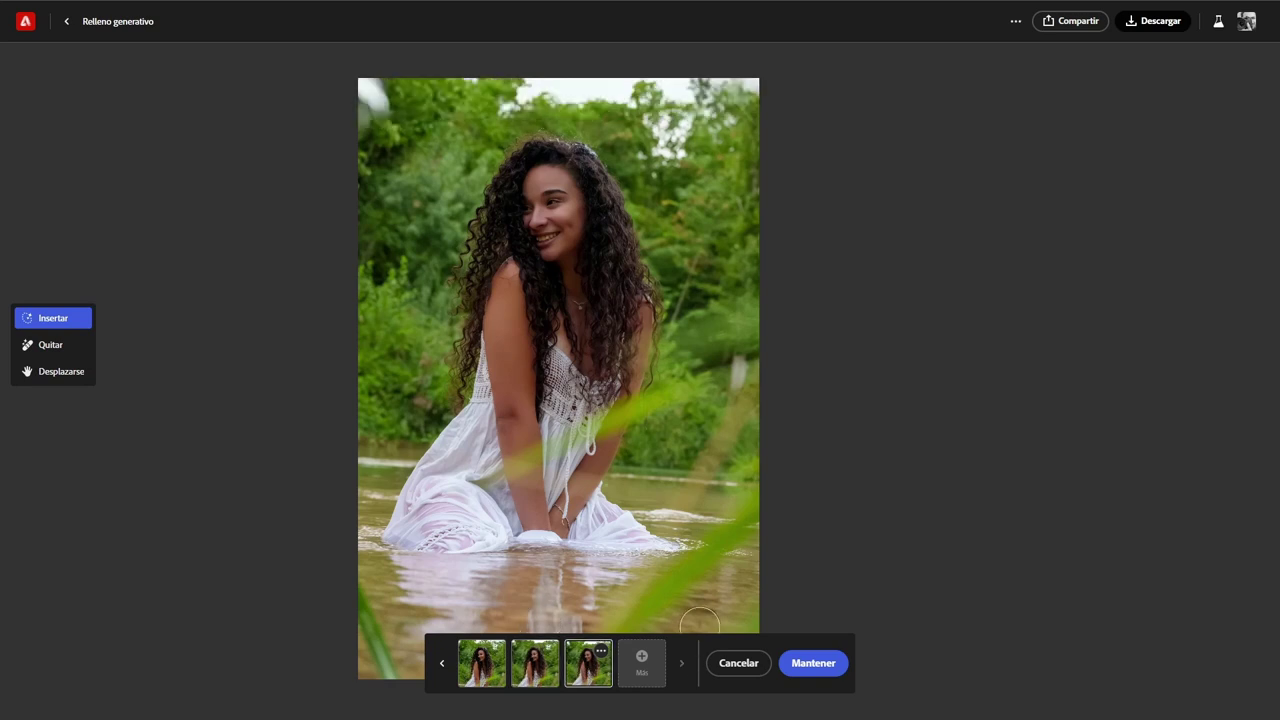
click(728, 671)
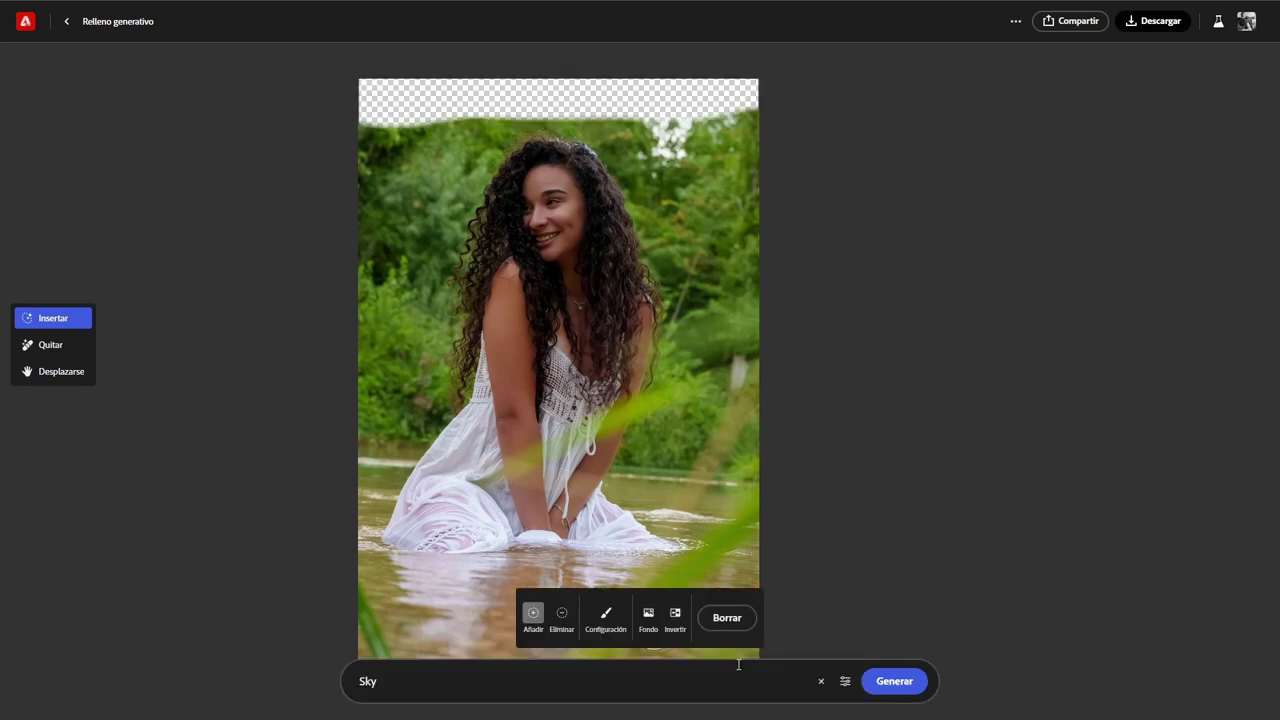
click(732, 617)
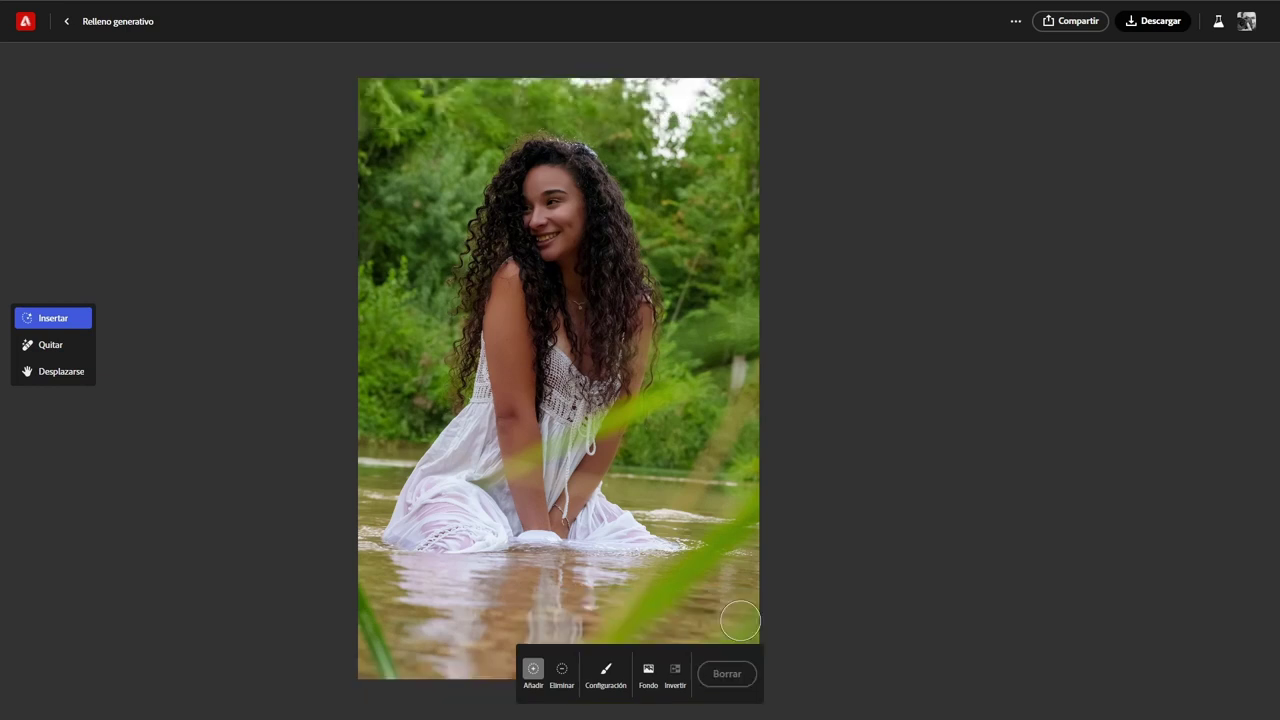
Select the photo's entire background automatically and generate a replacement with the prompt "Beach"
click(650, 673)
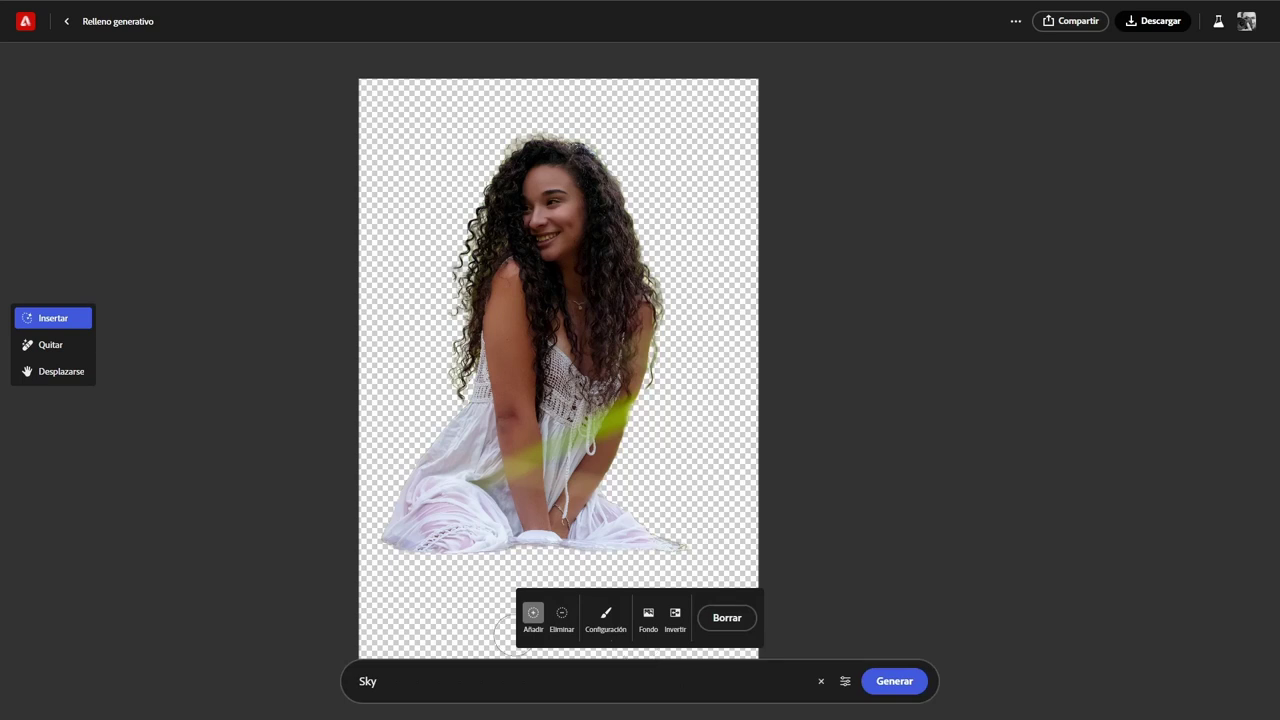
click(449, 685)
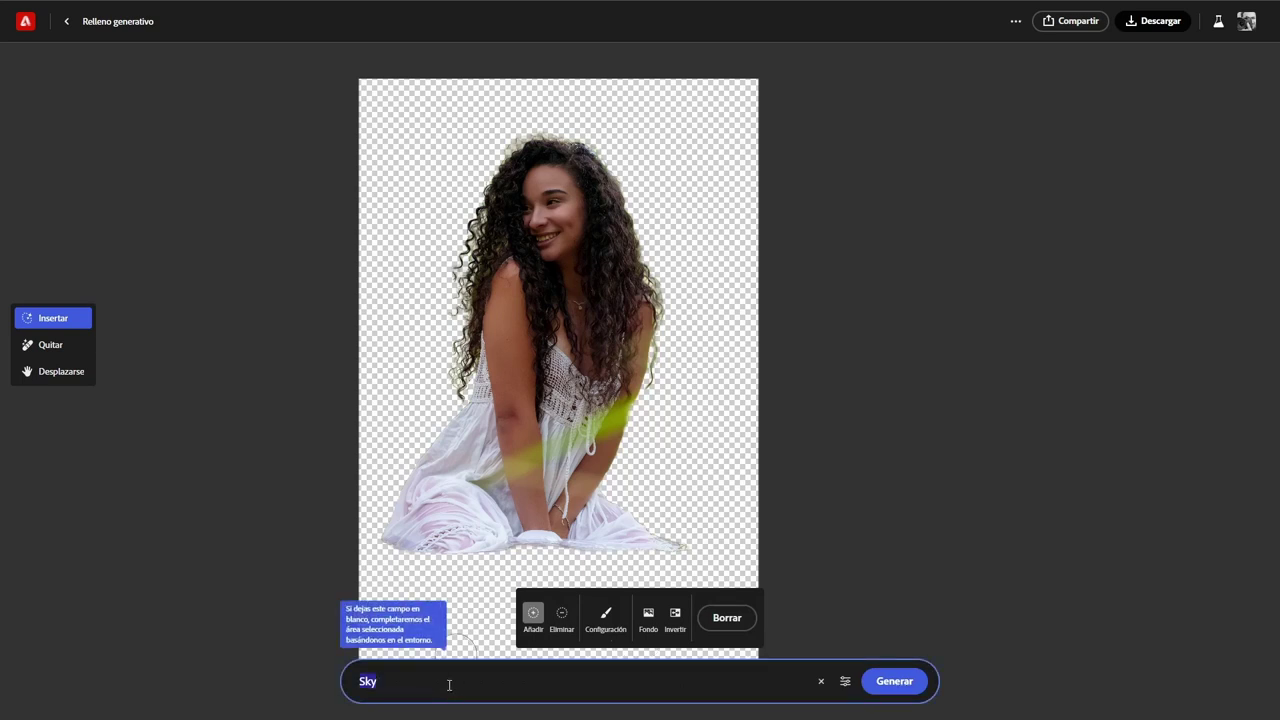
text(Beach)
click(897, 683)
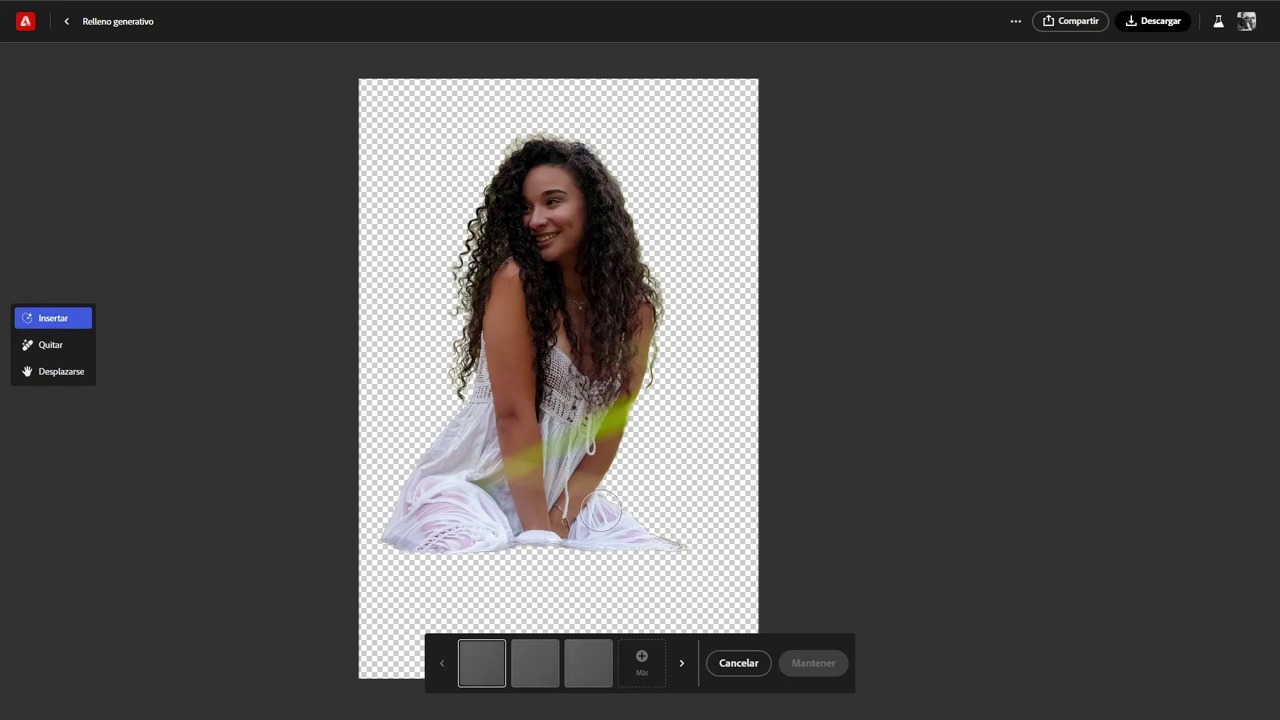
Compare the generated beach background variations and discard them, keeping the background selected
click(536, 675)
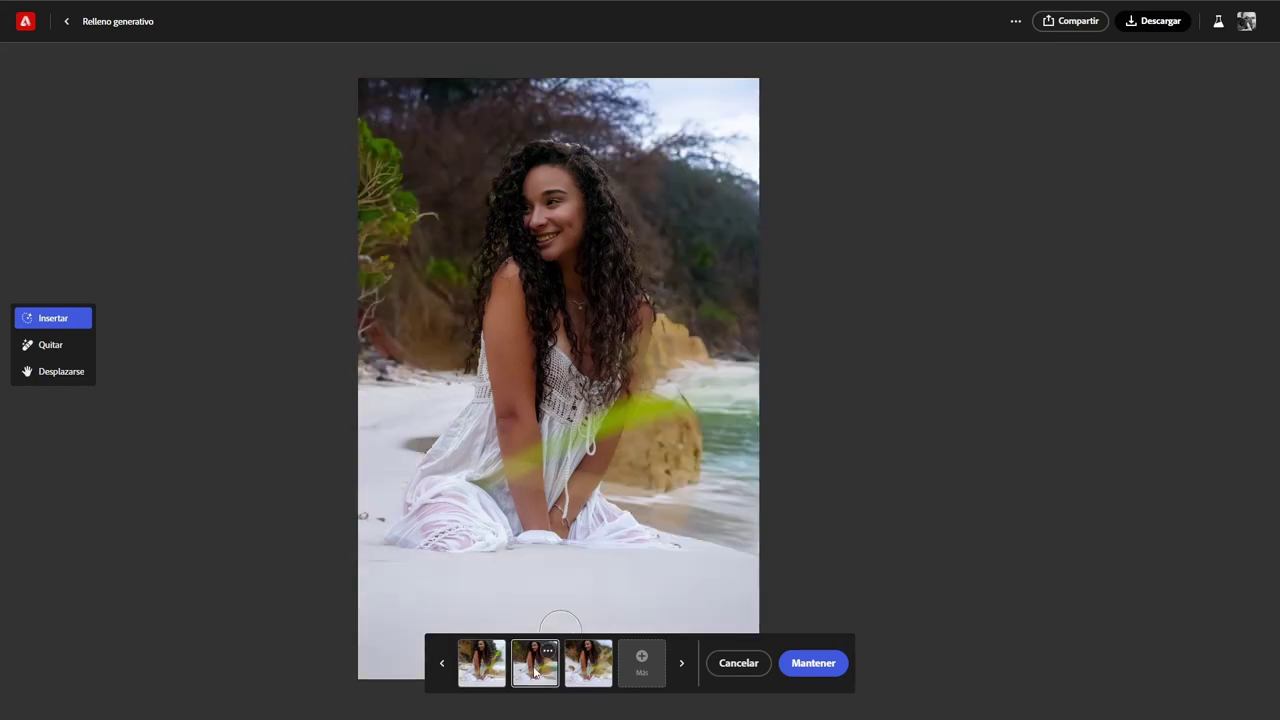
click(592, 677)
click(537, 675)
click(681, 670)
click(736, 664)
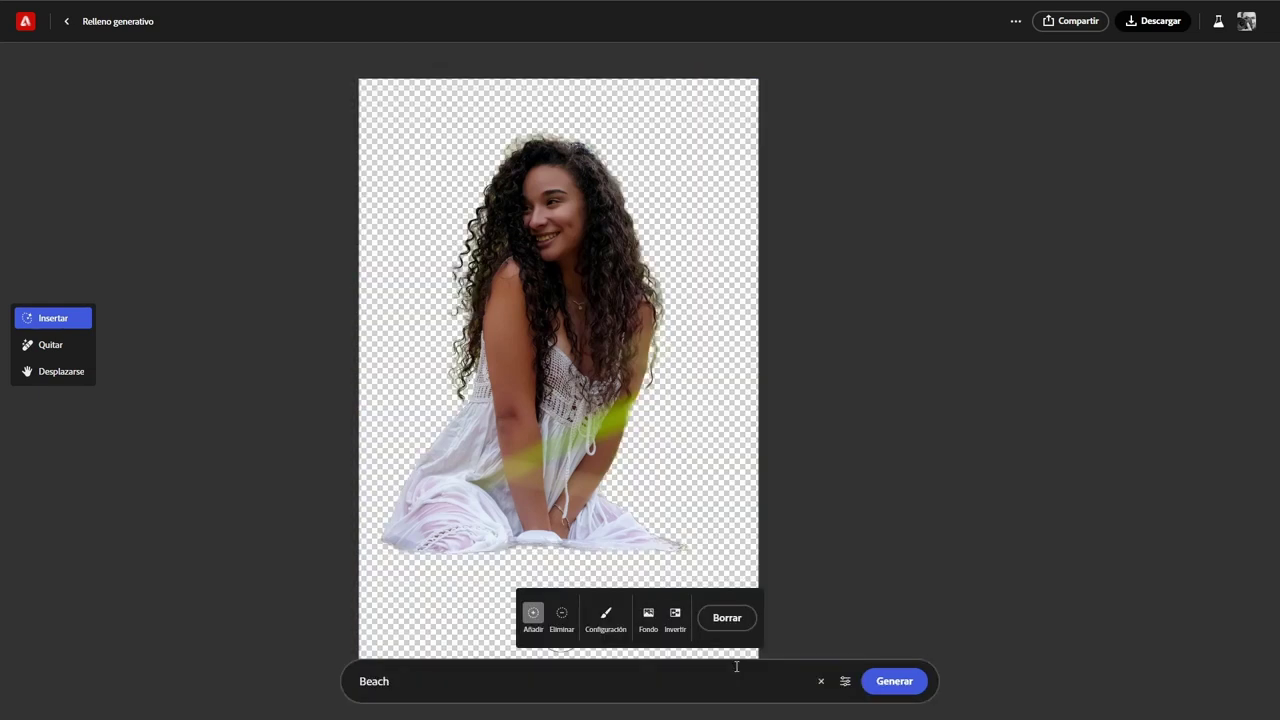
Extend the prompt to "Beach and blue sky and birds" and generate the background again
click(457, 674)
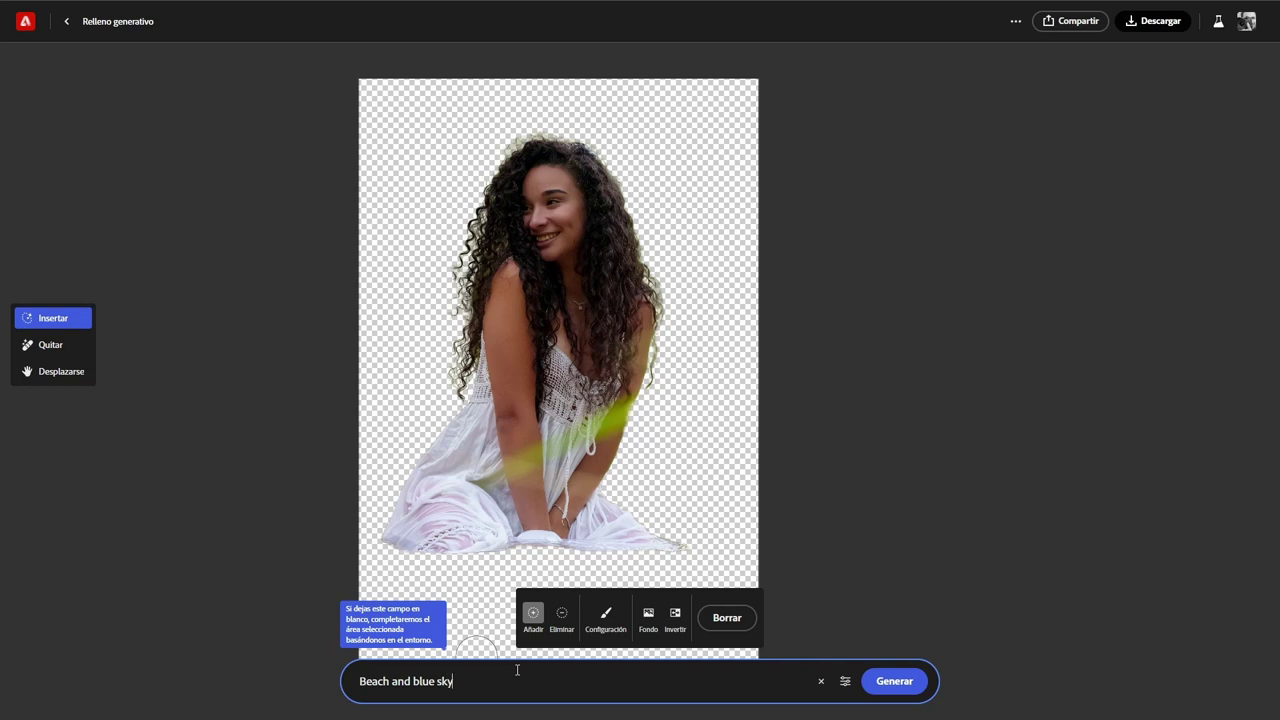
text(and blue sky and birds)
click(894, 683)
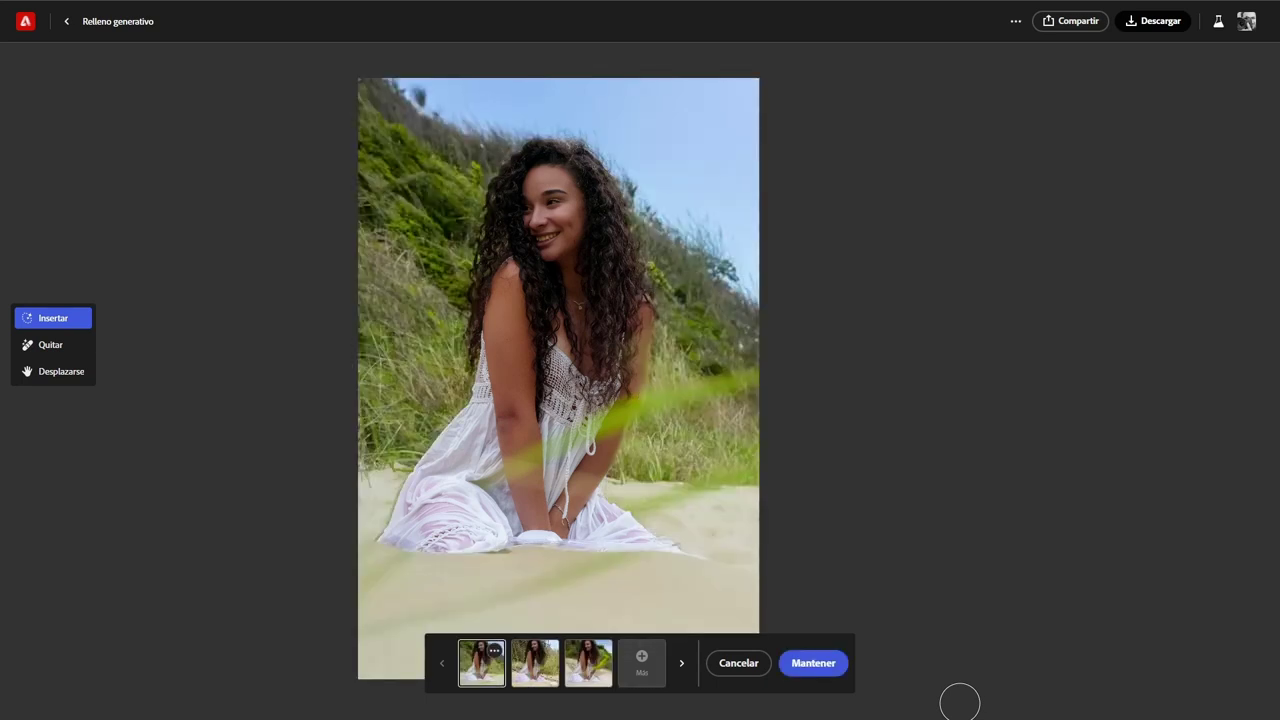
Preview the second and third variations of the beach with blue sky and birds, and discard the results
click(551, 672)
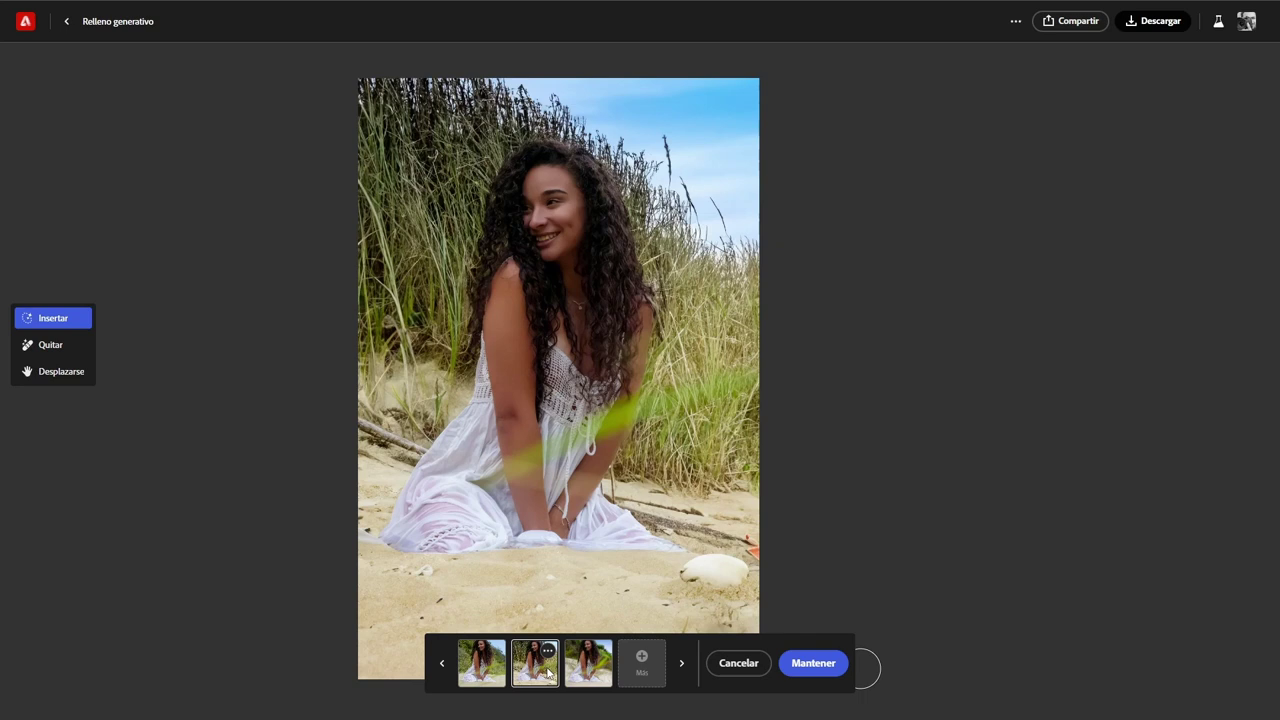
click(580, 668)
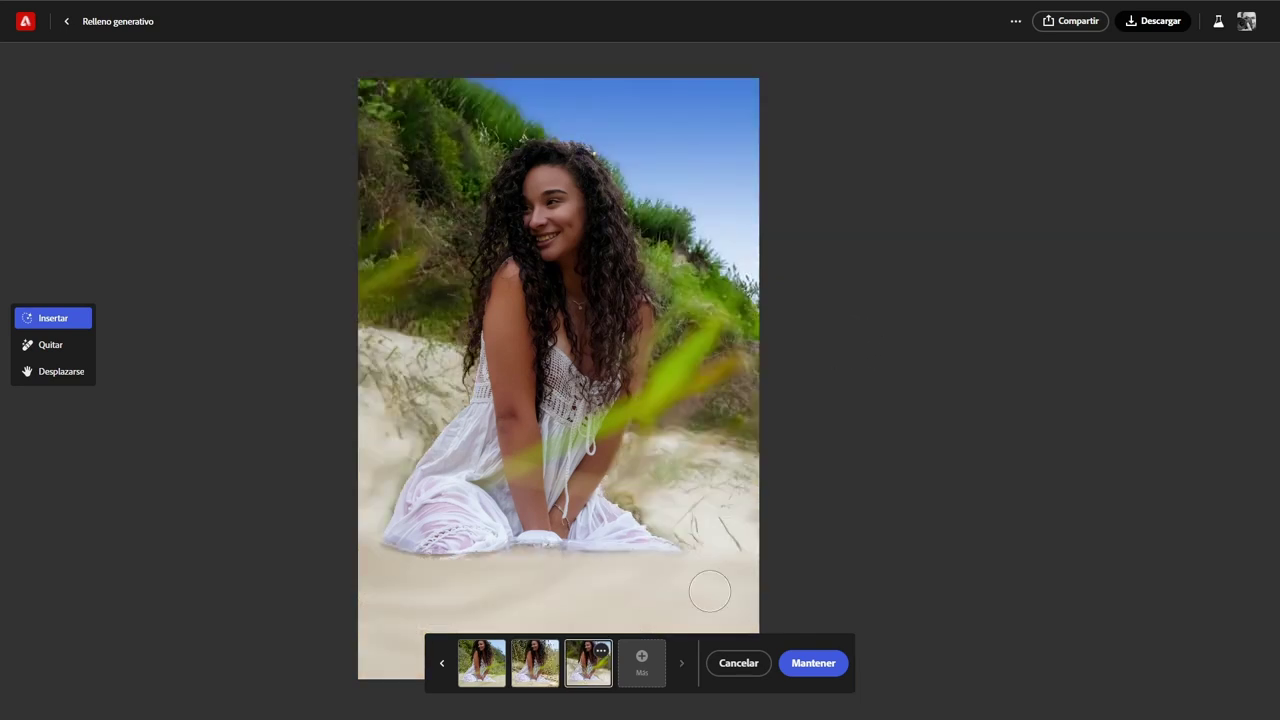
click(739, 663)
Insert "with sea background" after "Beach" in the prompt and generate new backgrounds
click(555, 690)
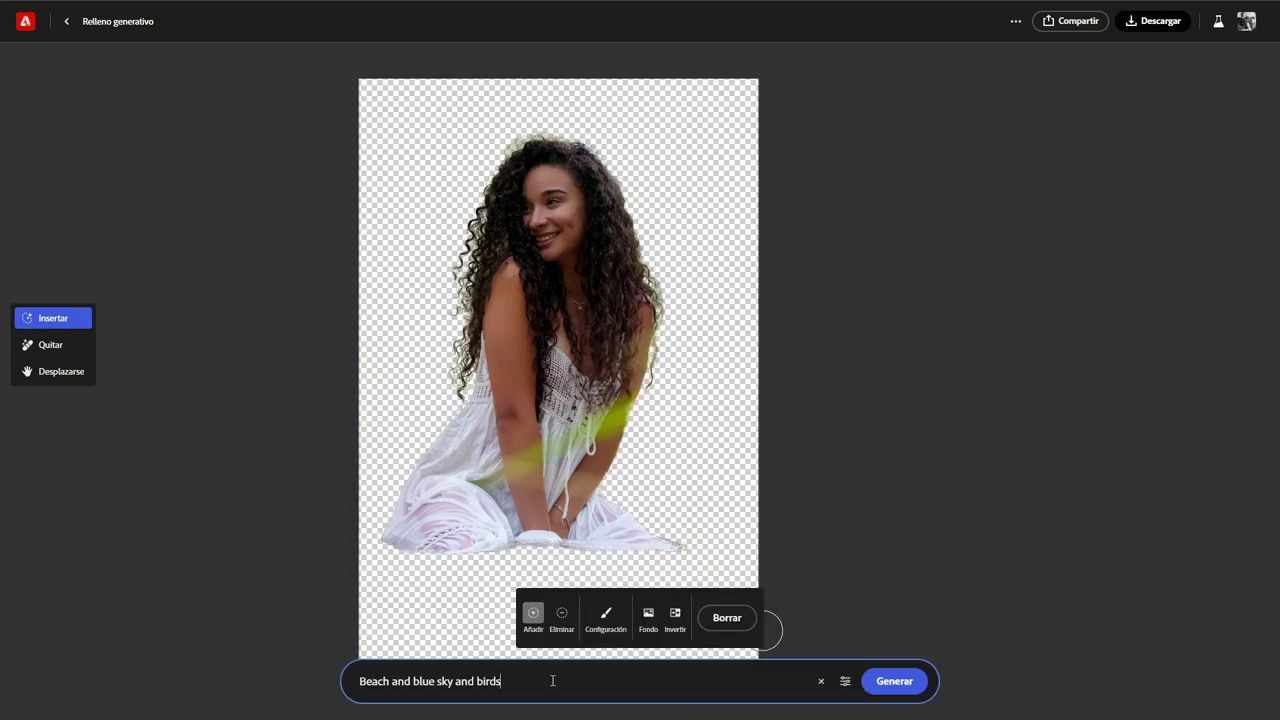
click(391, 681)
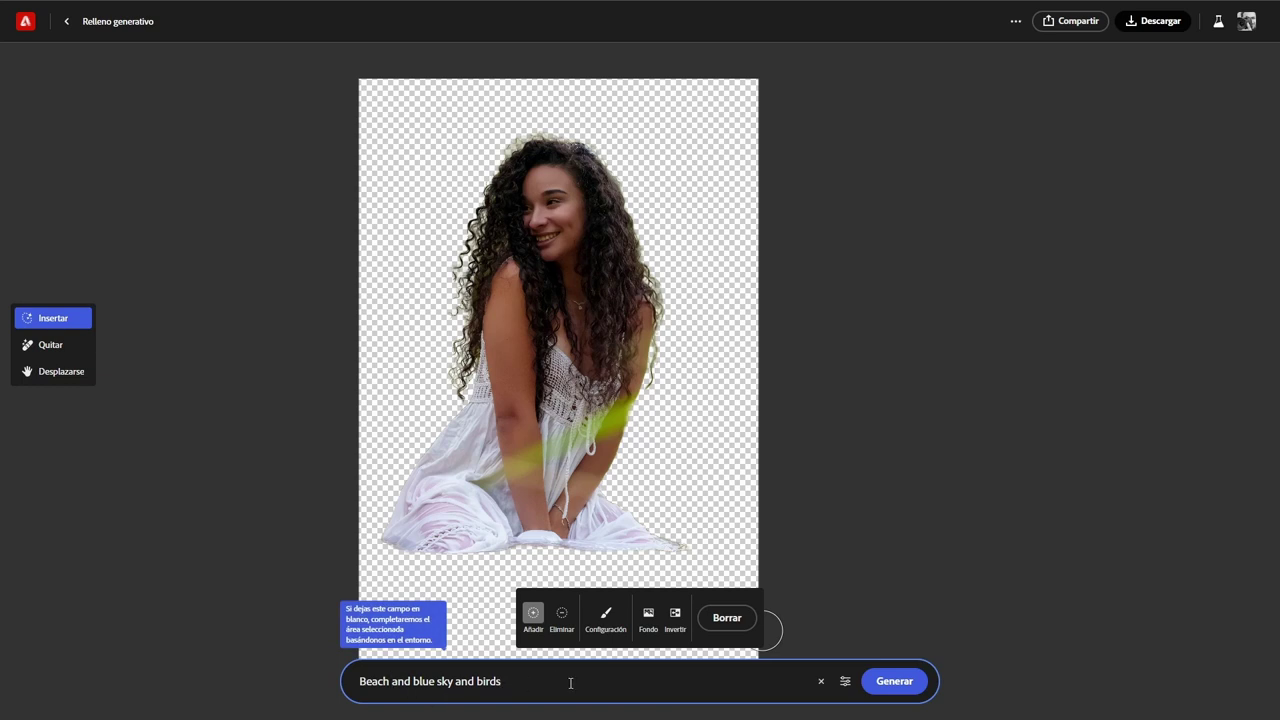
text(with s)
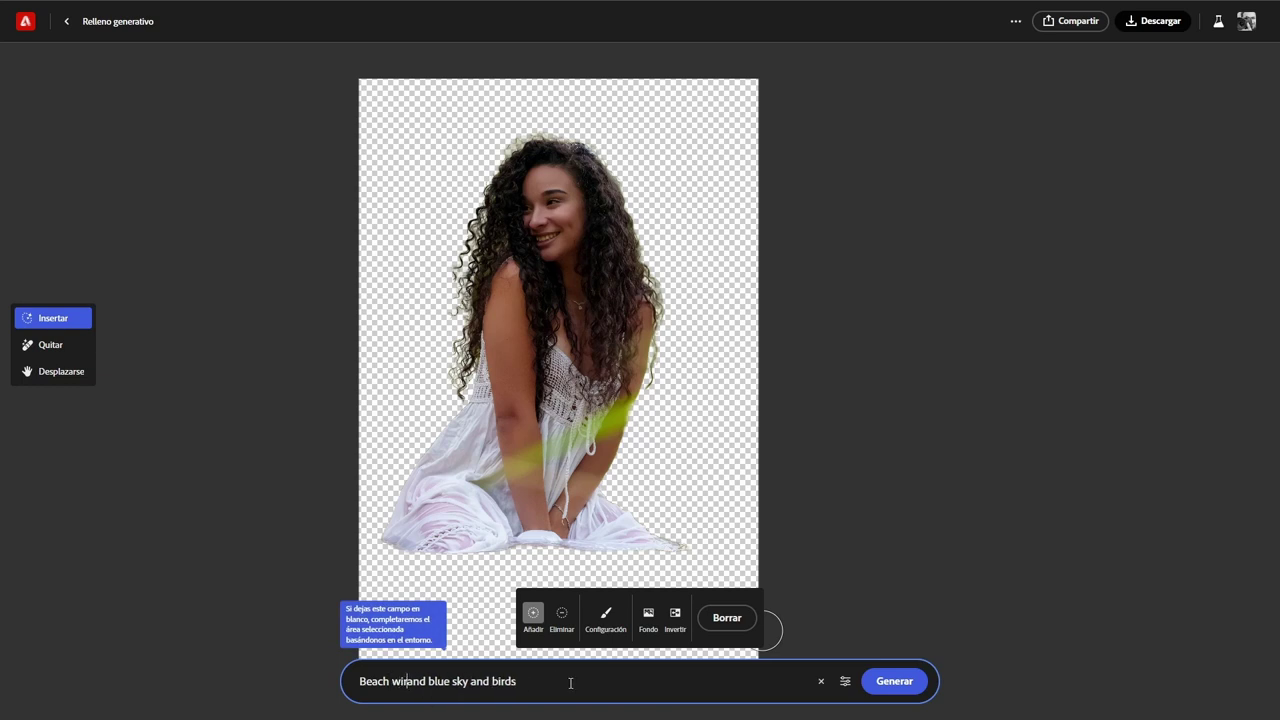
text(ea)
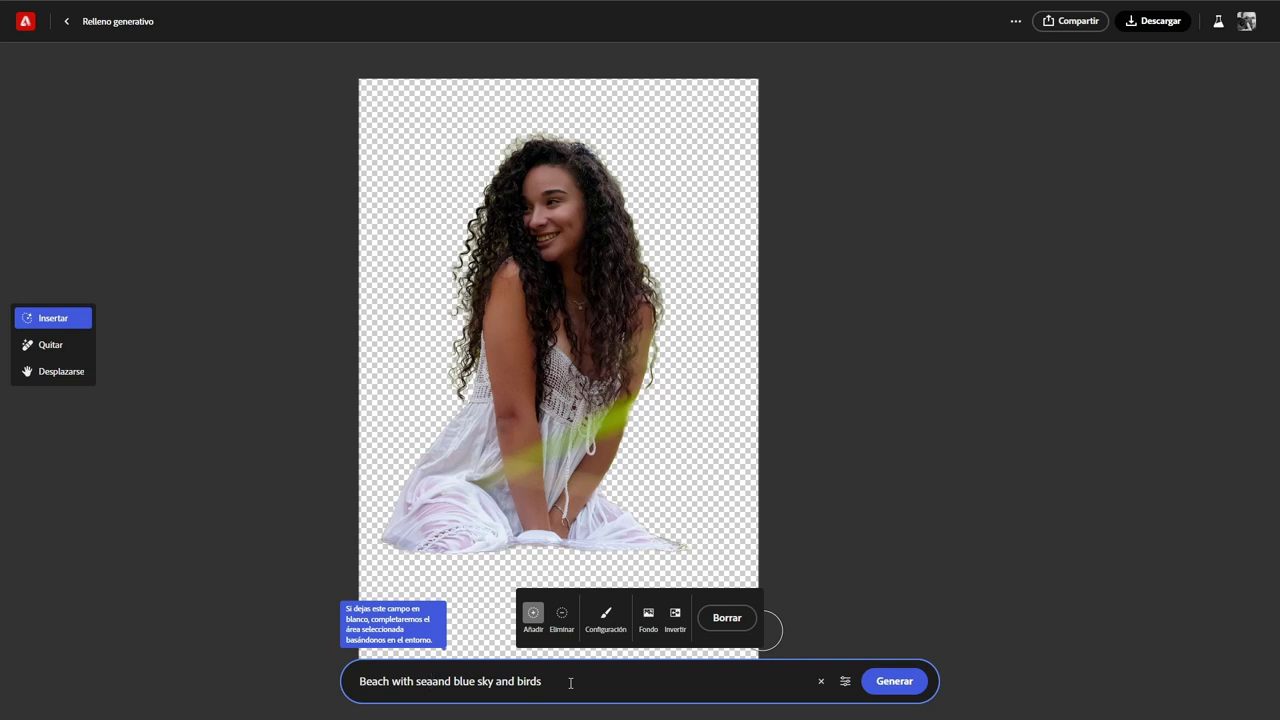
text( background)
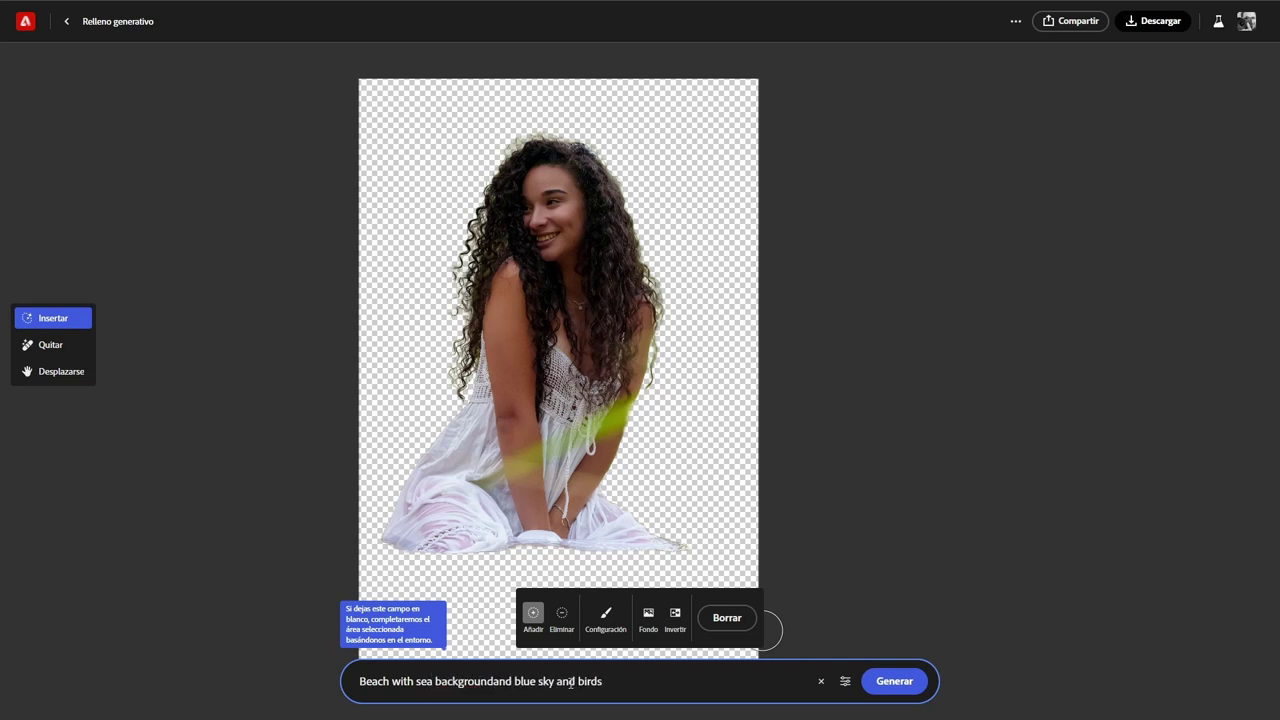
click(896, 687)
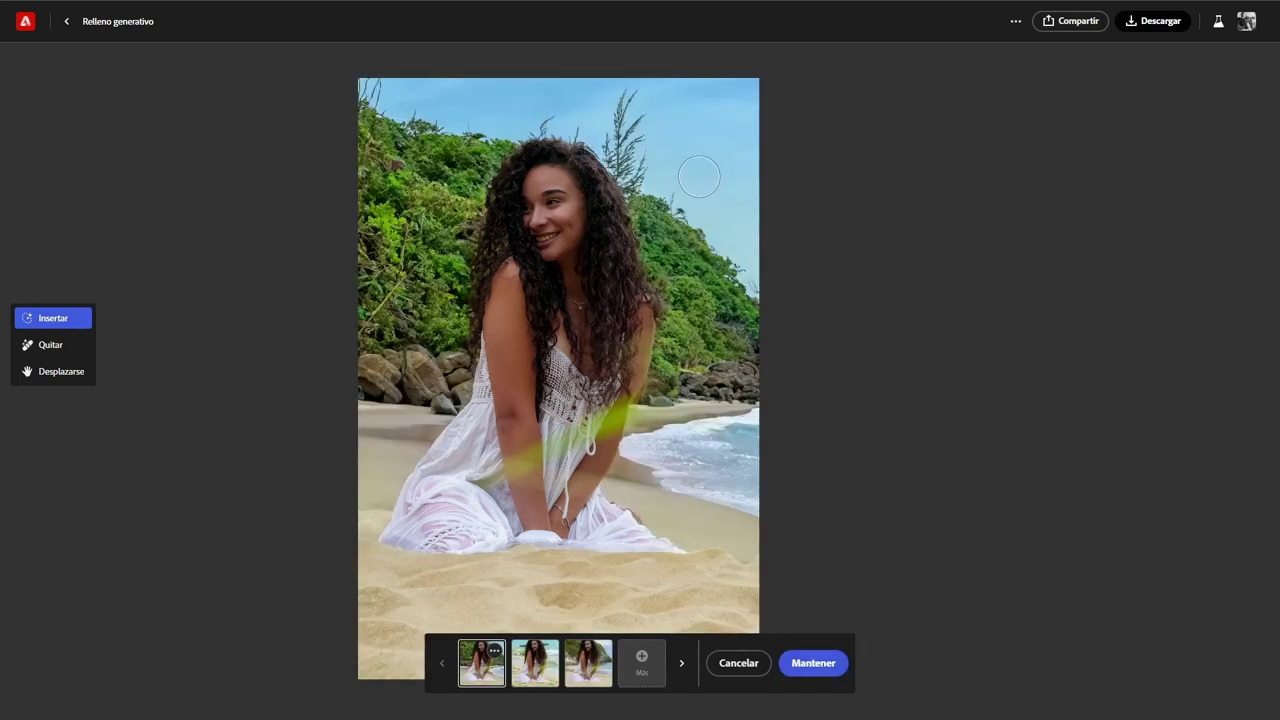
Preview the second and third sea background variations and keep the third one
click(537, 672)
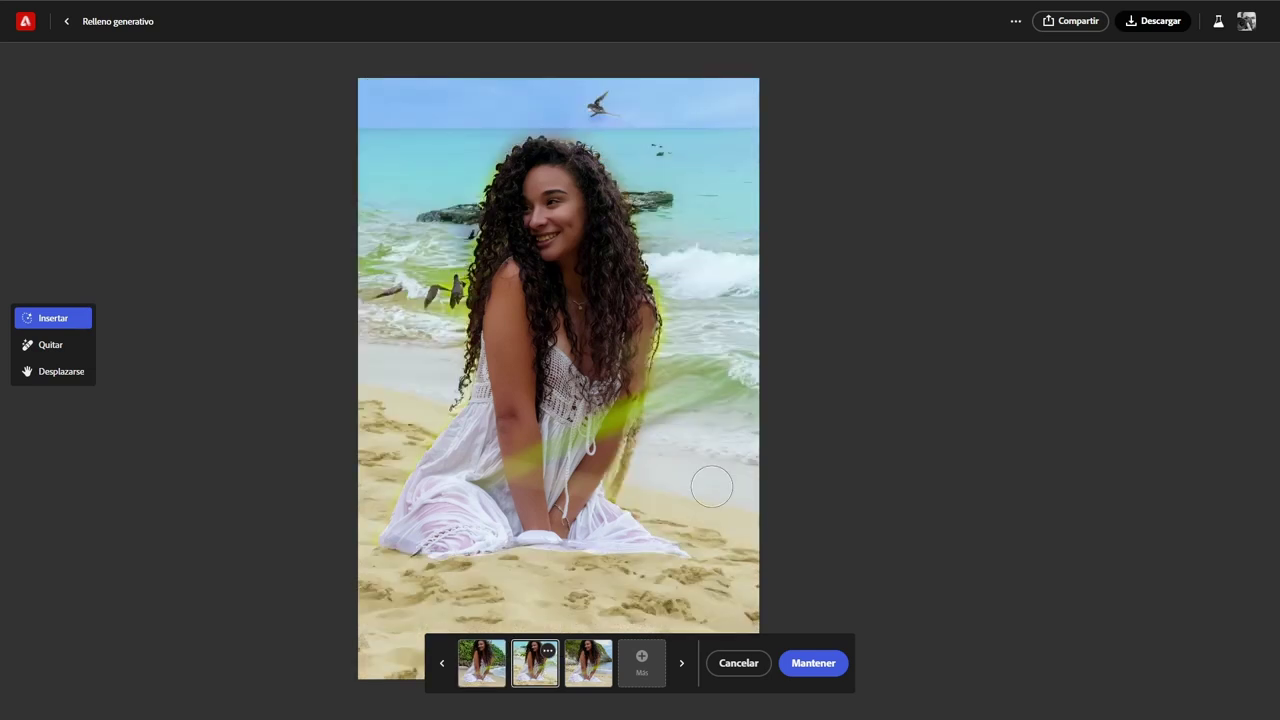
scroll(582, 134, up, 1)
scroll(582, 134, down, 1)
click(600, 670)
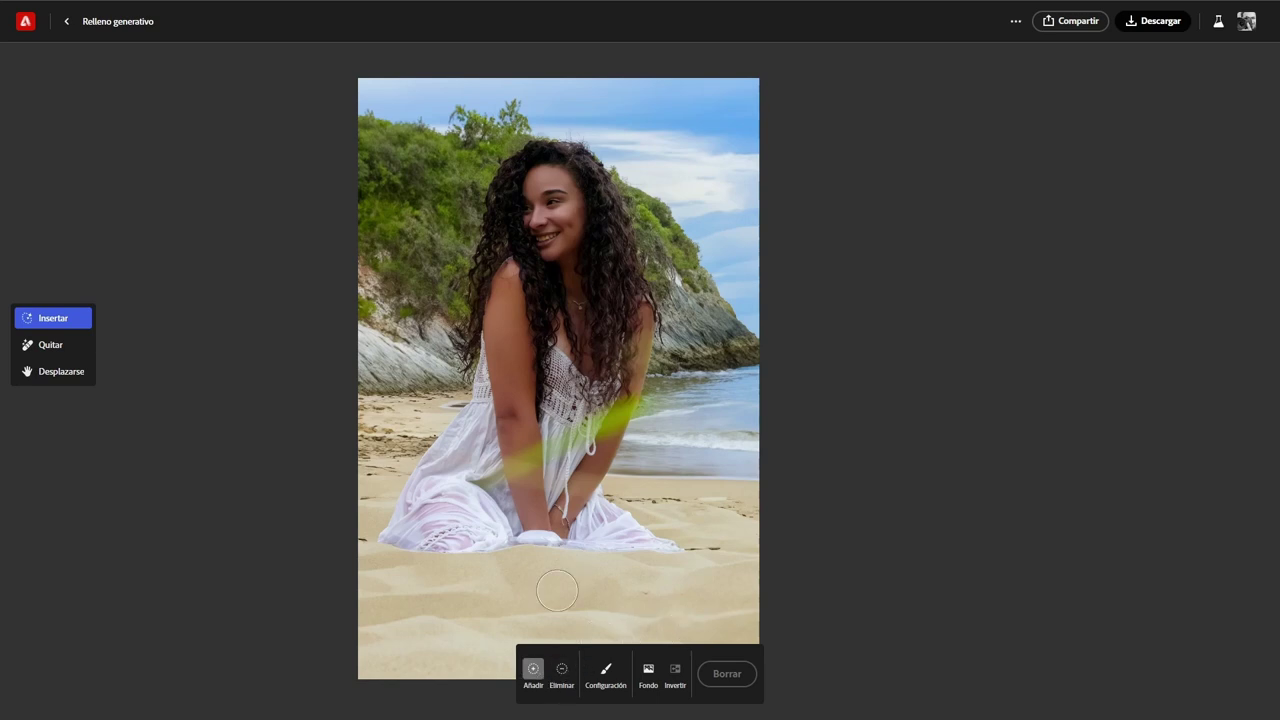
Brush a small oval selection on the sand in front of the woman and generate a crab in it
drag(494, 604, 480, 592)
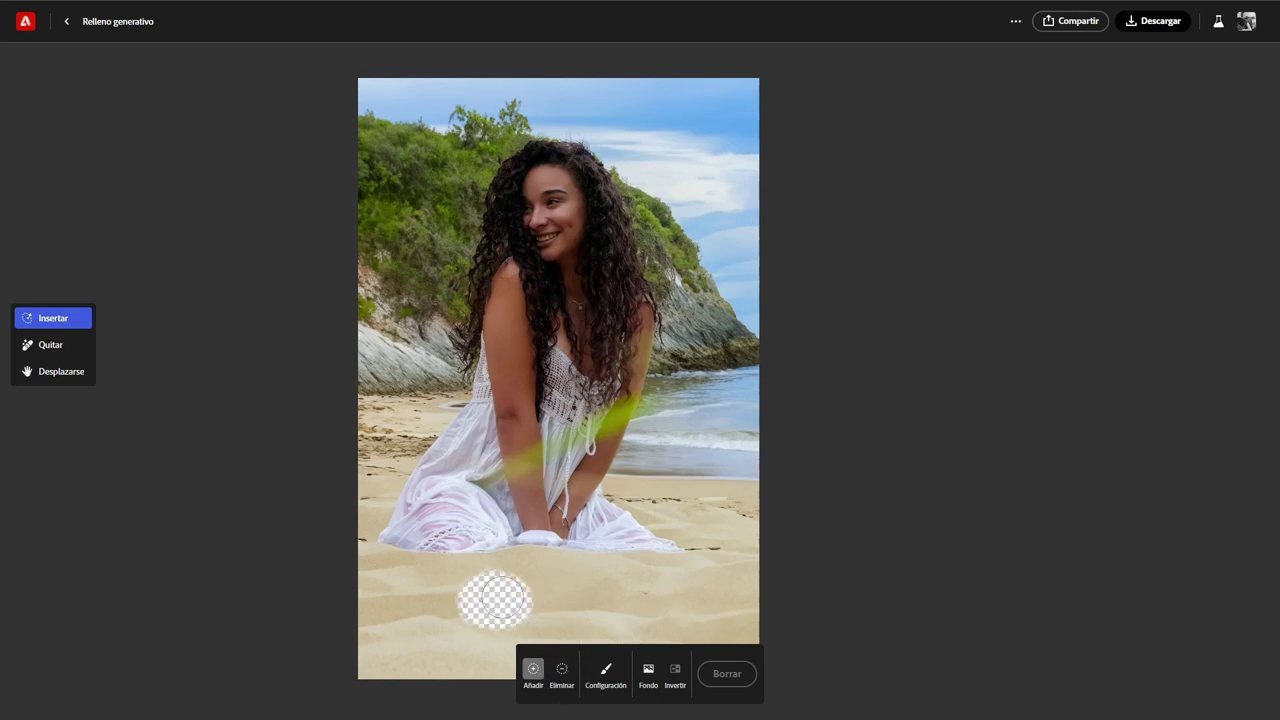
click(682, 682)
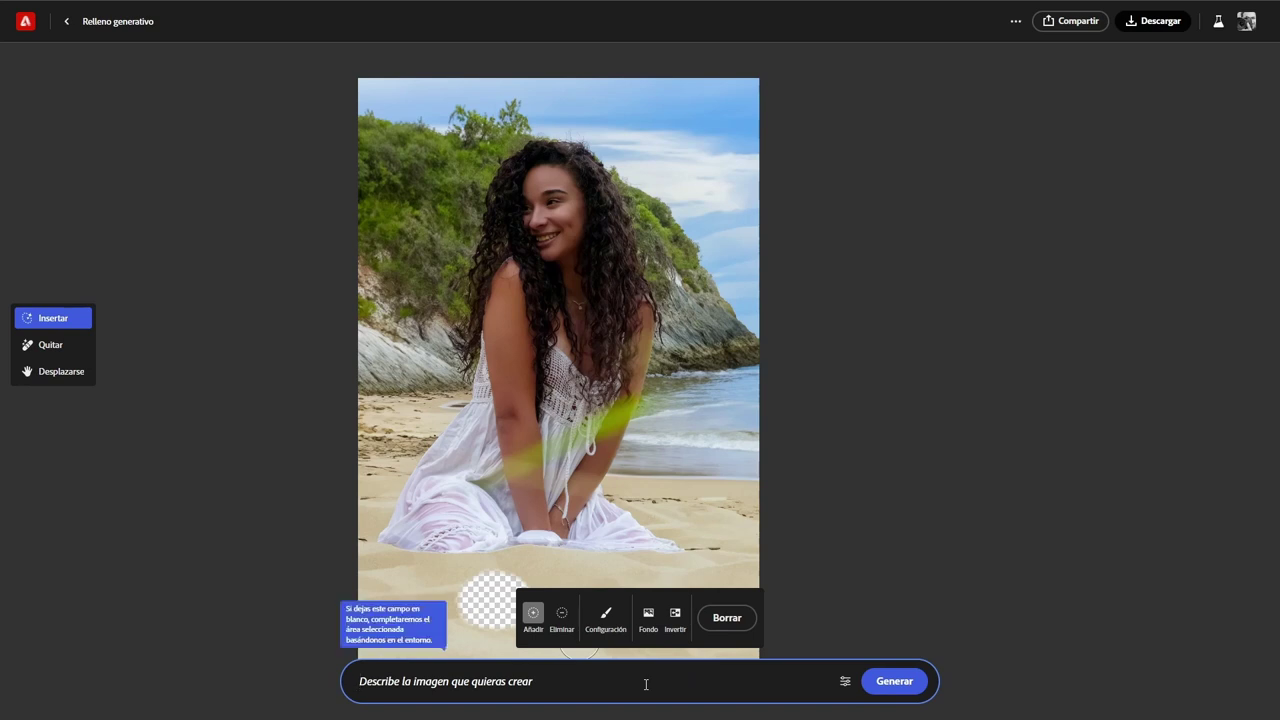
text(c)
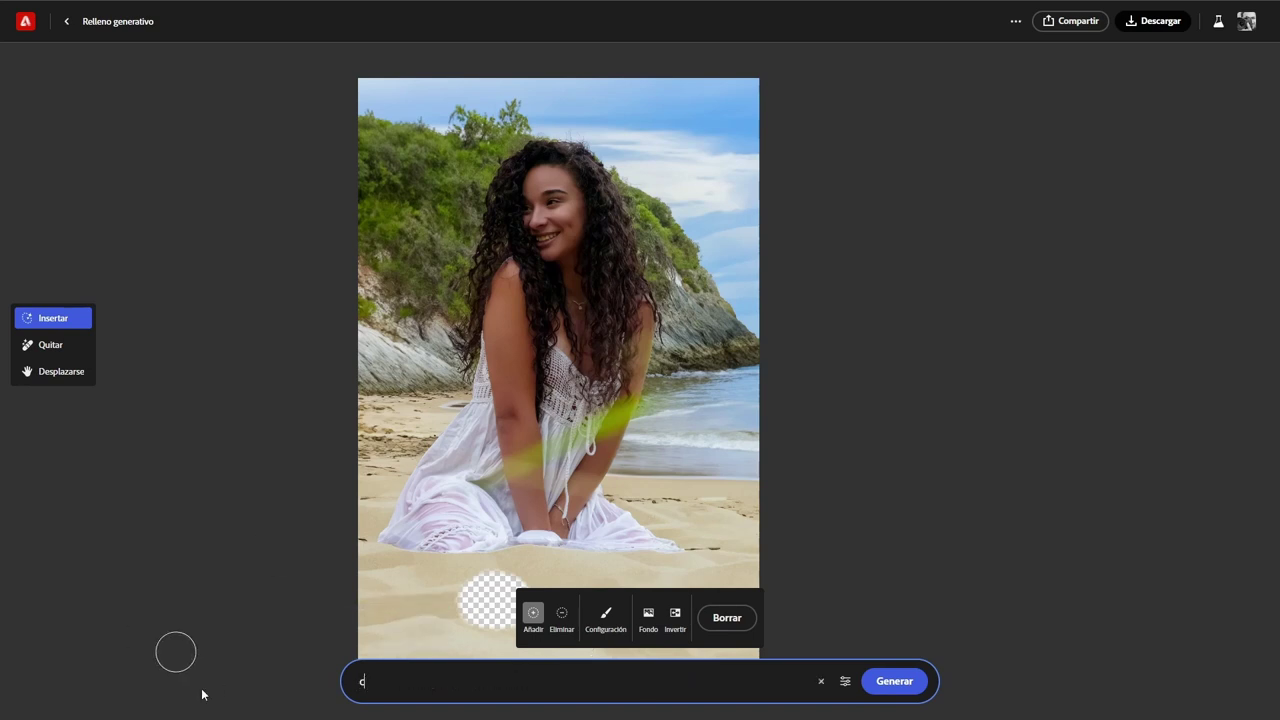
text(ranc)
click(893, 684)
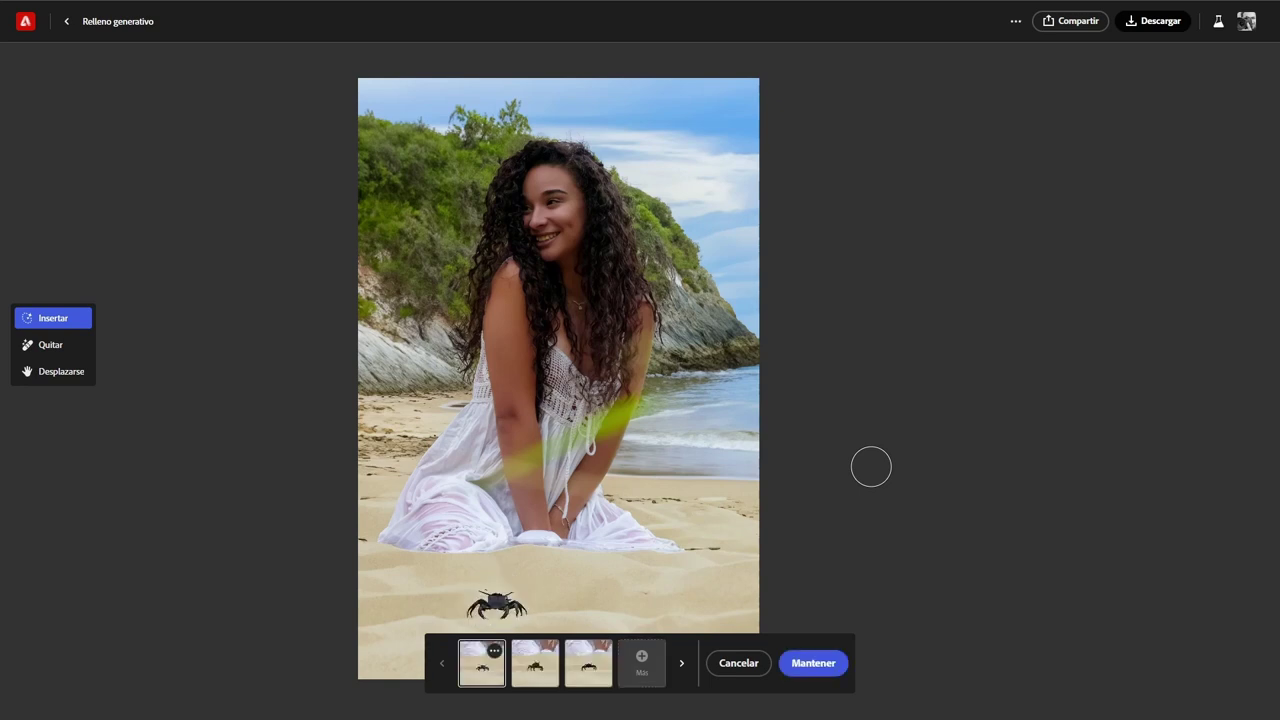
Preview the second and third crab variations and keep the third one
click(537, 676)
click(589, 677)
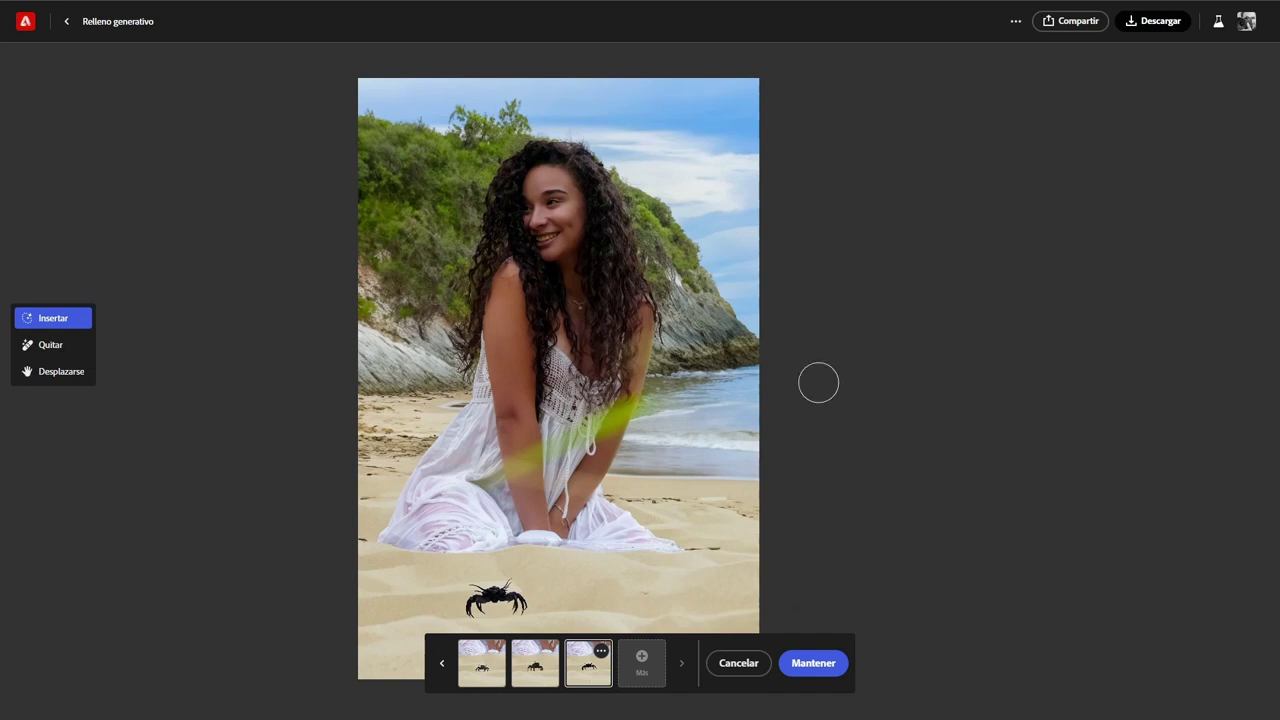
click(818, 664)
Brush a large rounded selection over the sky in the image's upper-right corner and generate "birds" in it
mouse_move(706, 102)
mouse_down()
mouse_move(714, 156)
mouse_move(663, 143)
mouse_move(687, 138)
mouse_move(685, 115)
mouse_move(758, 145)
mouse_move(748, 93)
mouse_move(736, 112)
mouse_move(675, 92)
mouse_up()
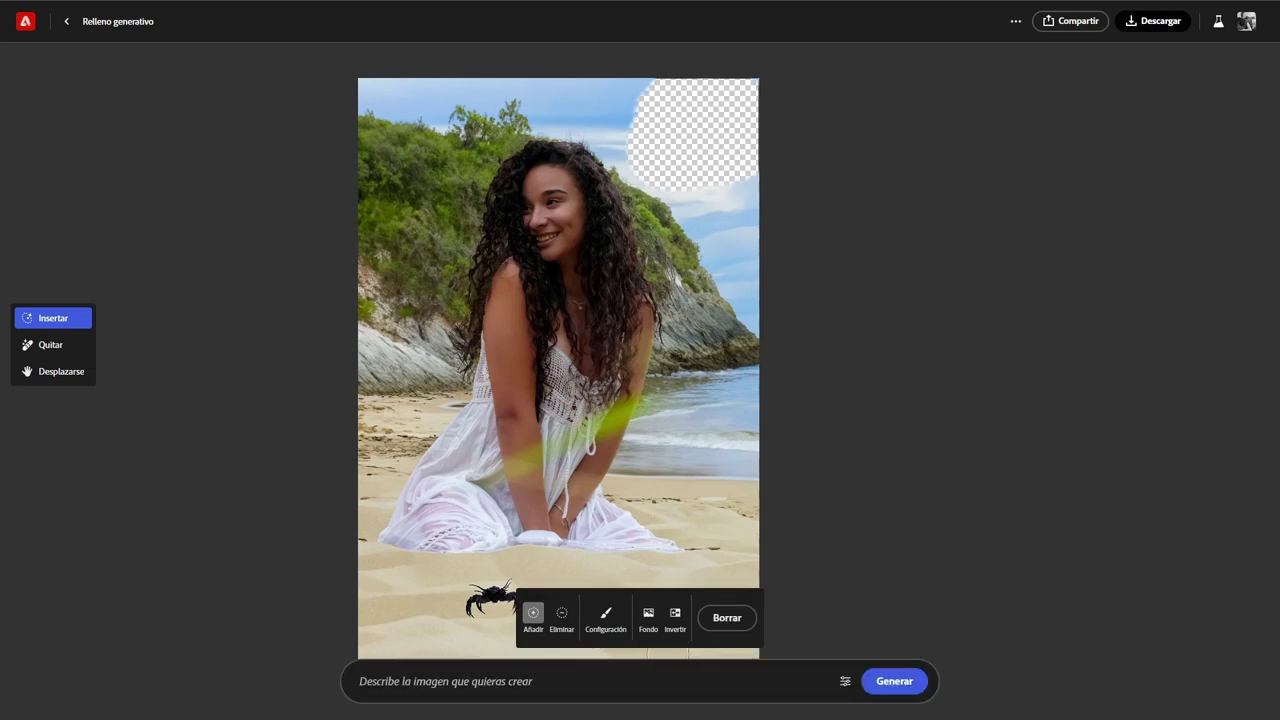
click(551, 683)
text(bird)
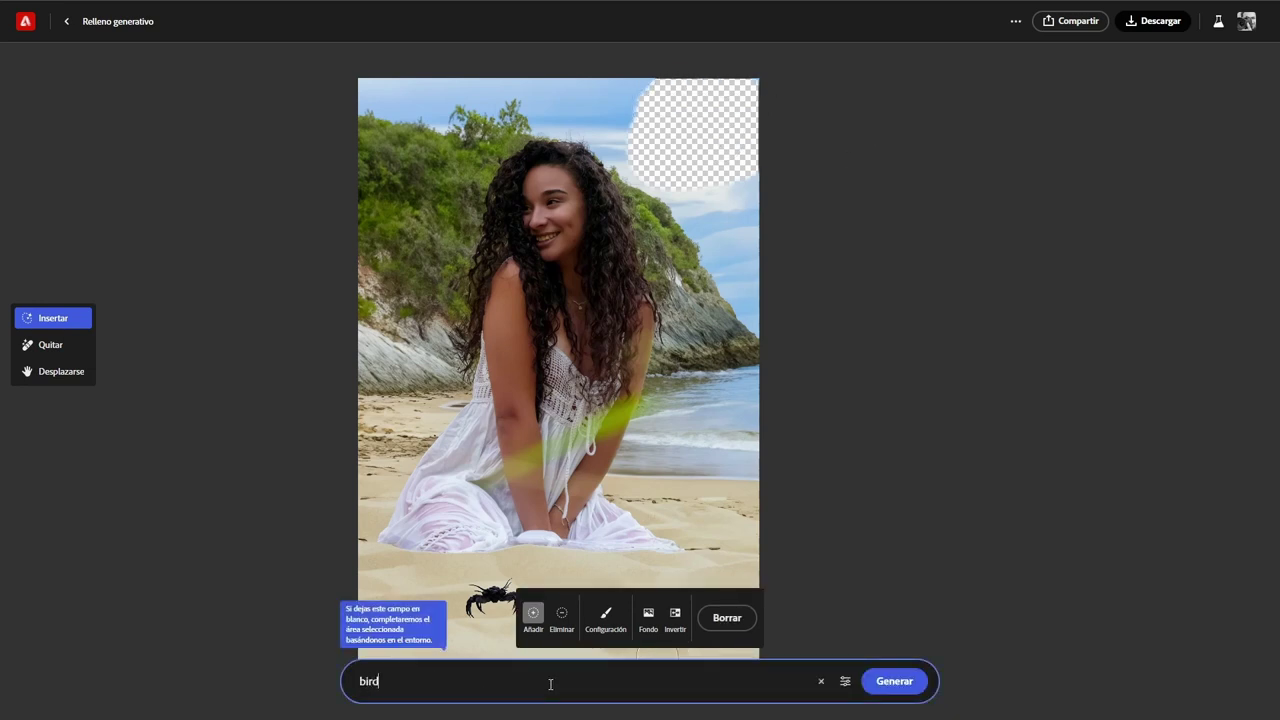
click(896, 683)
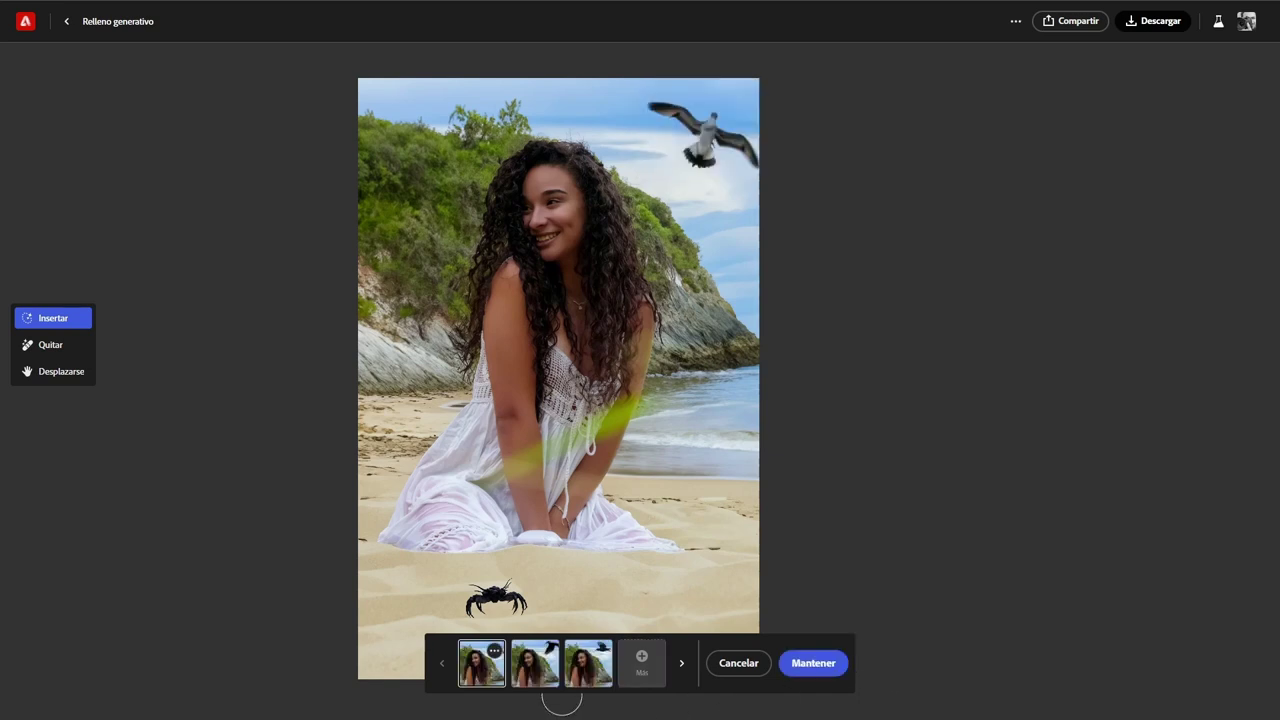
Preview the second and third bird variations, discard the results and clear the sky selection
click(532, 666)
click(590, 674)
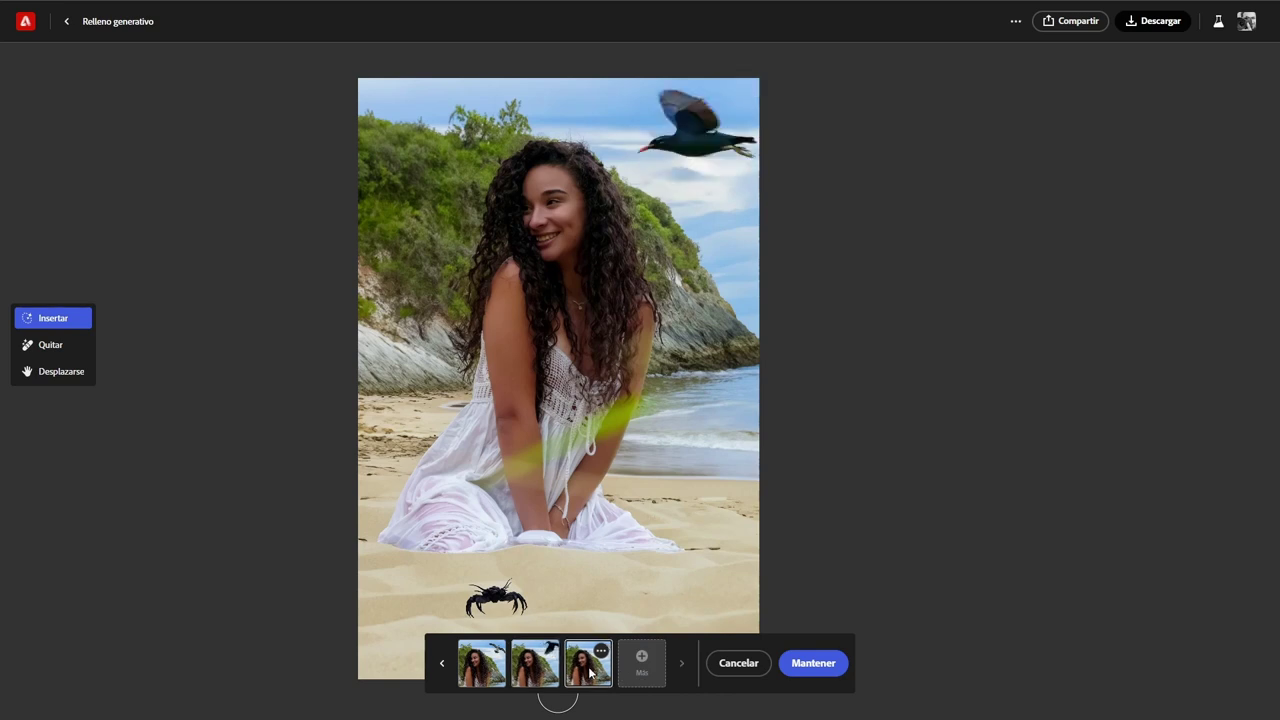
click(738, 663)
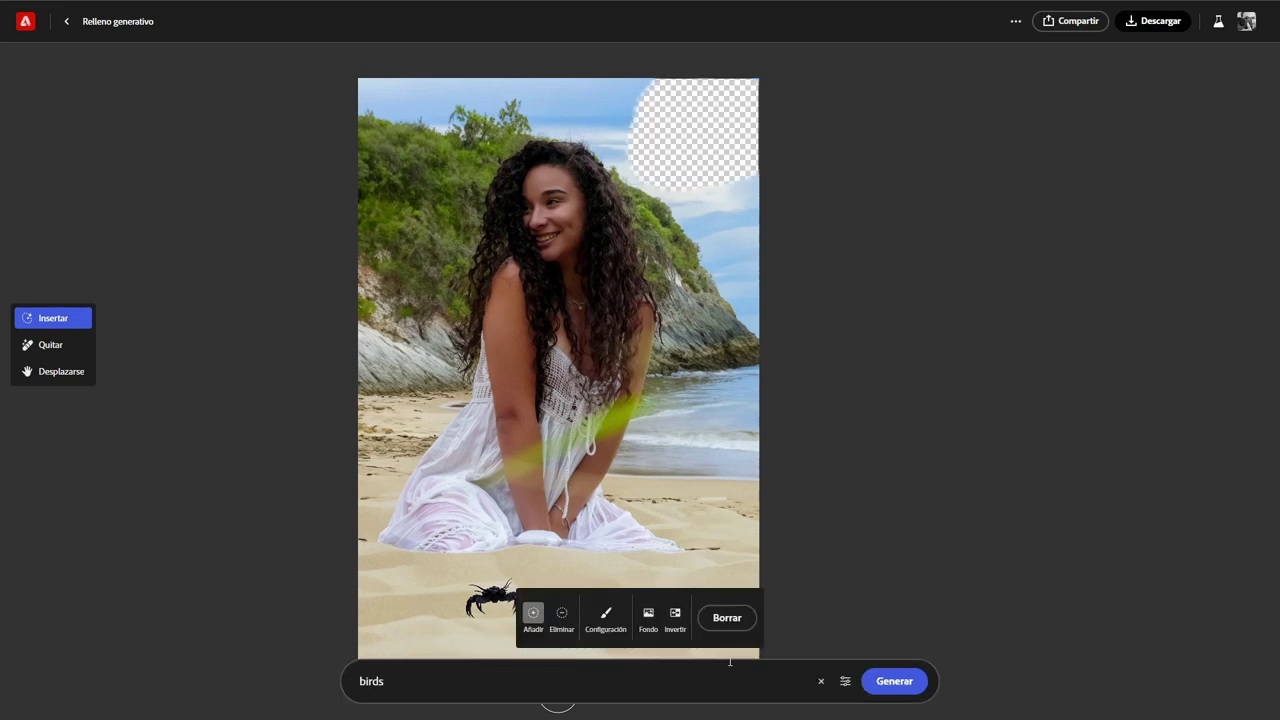
click(730, 617)
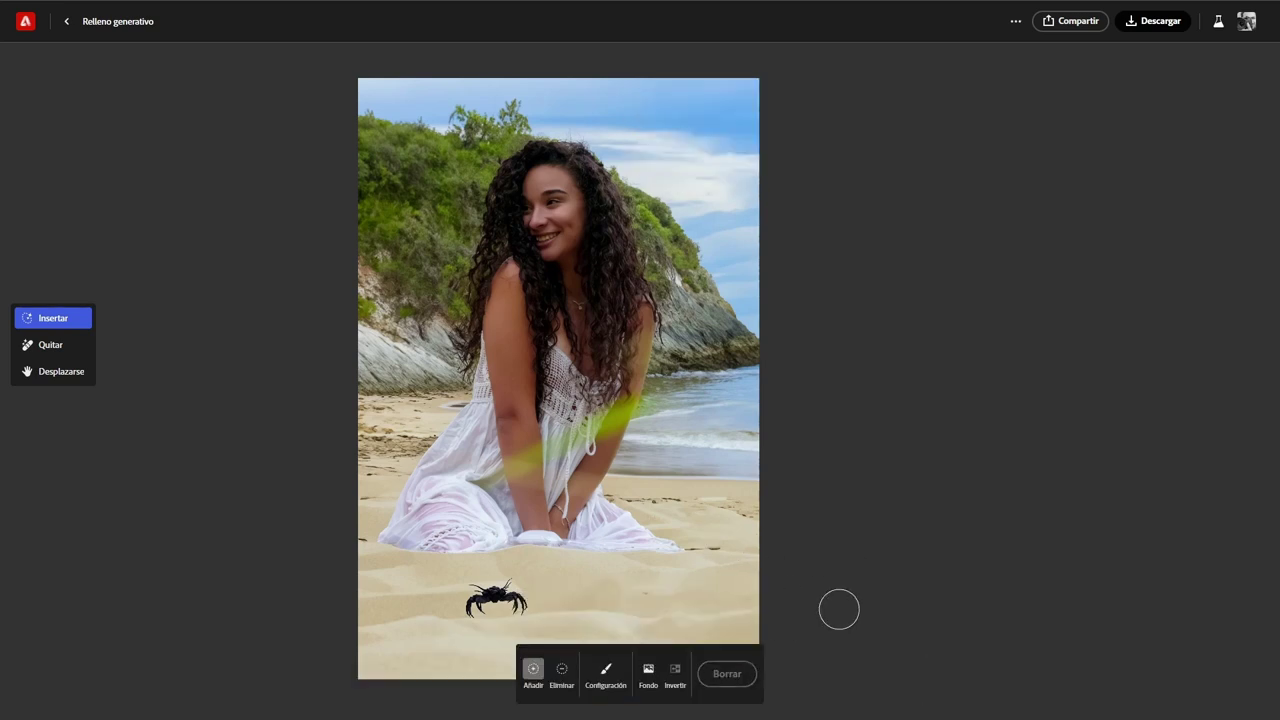
Brush a rounded selection in the image's upper-right sky corner, replace the prompt with "sun" and generate it
mouse_move(745, 85)
mouse_down()
mouse_move(683, 135)
mouse_move(750, 120)
mouse_move(690, 100)
mouse_move(702, 180)
mouse_up()
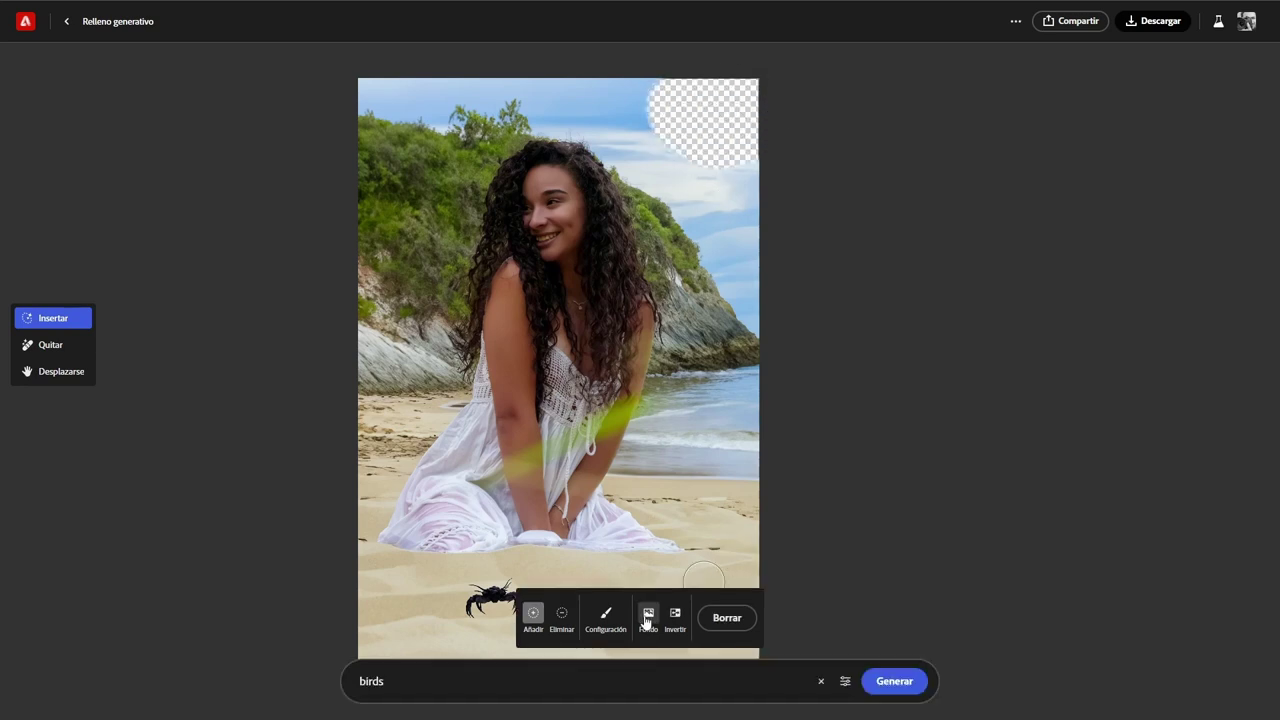
double_click(392, 681)
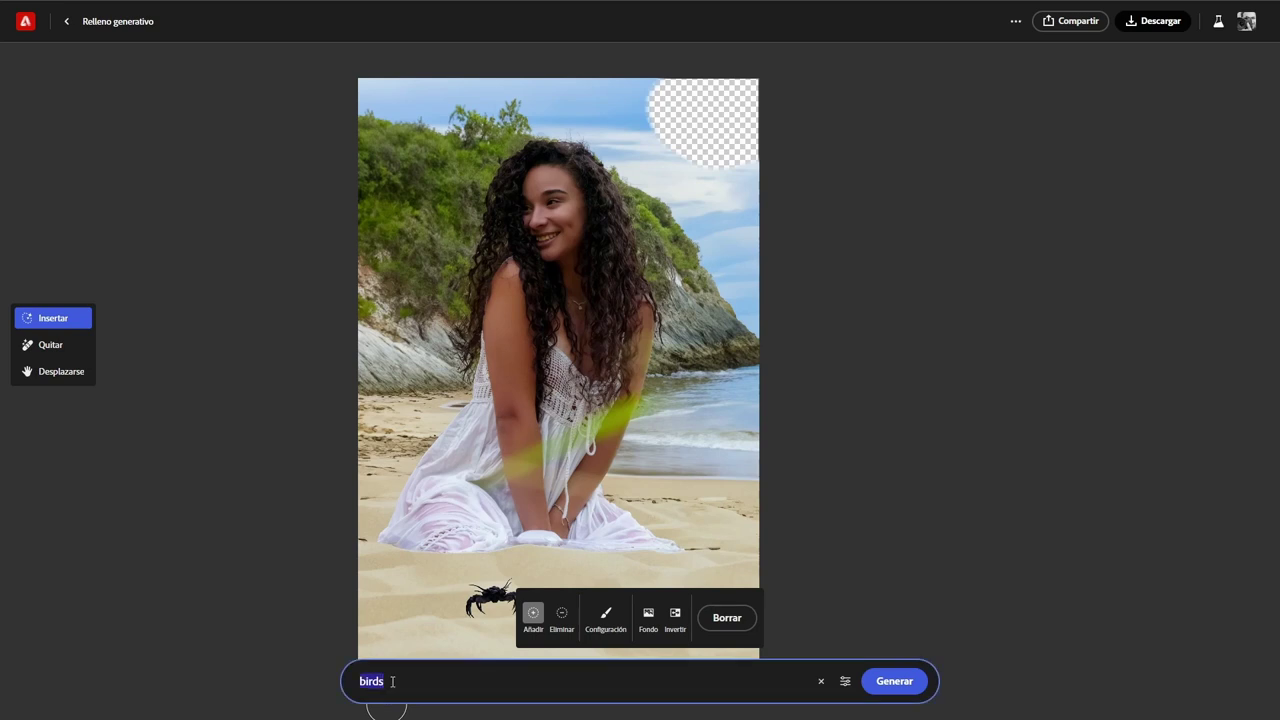
text(sun)
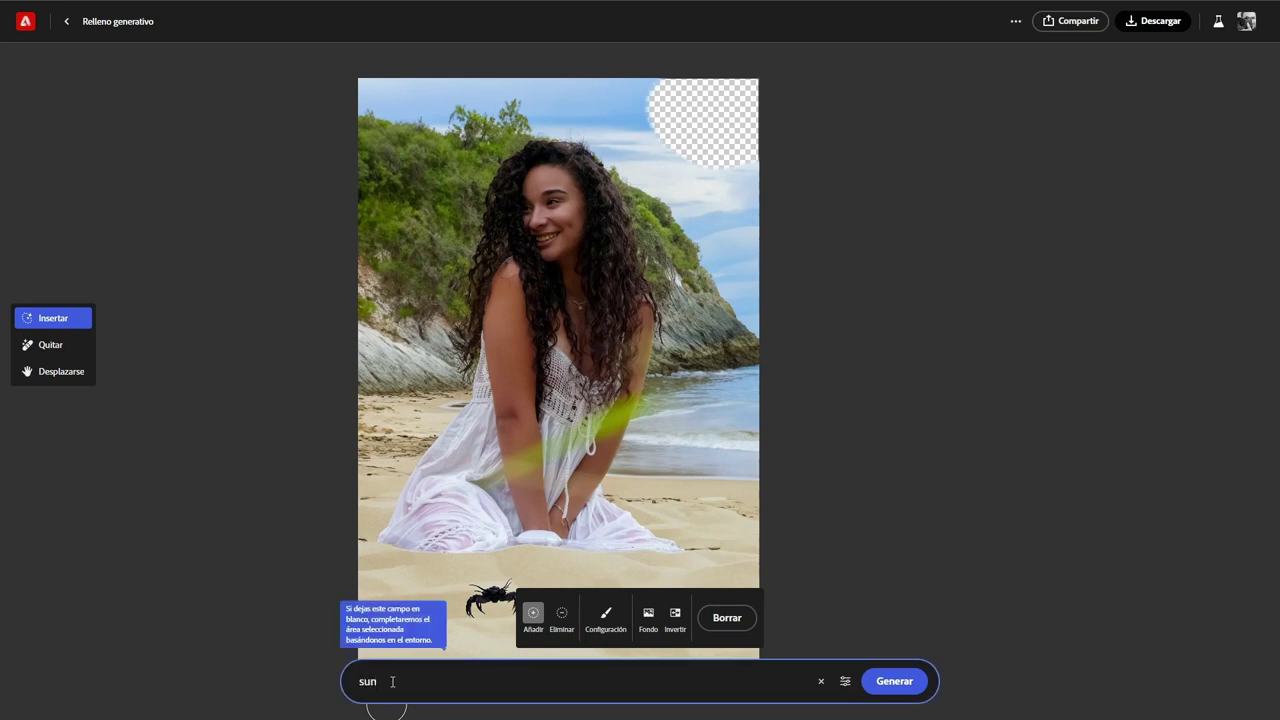
key(Return)
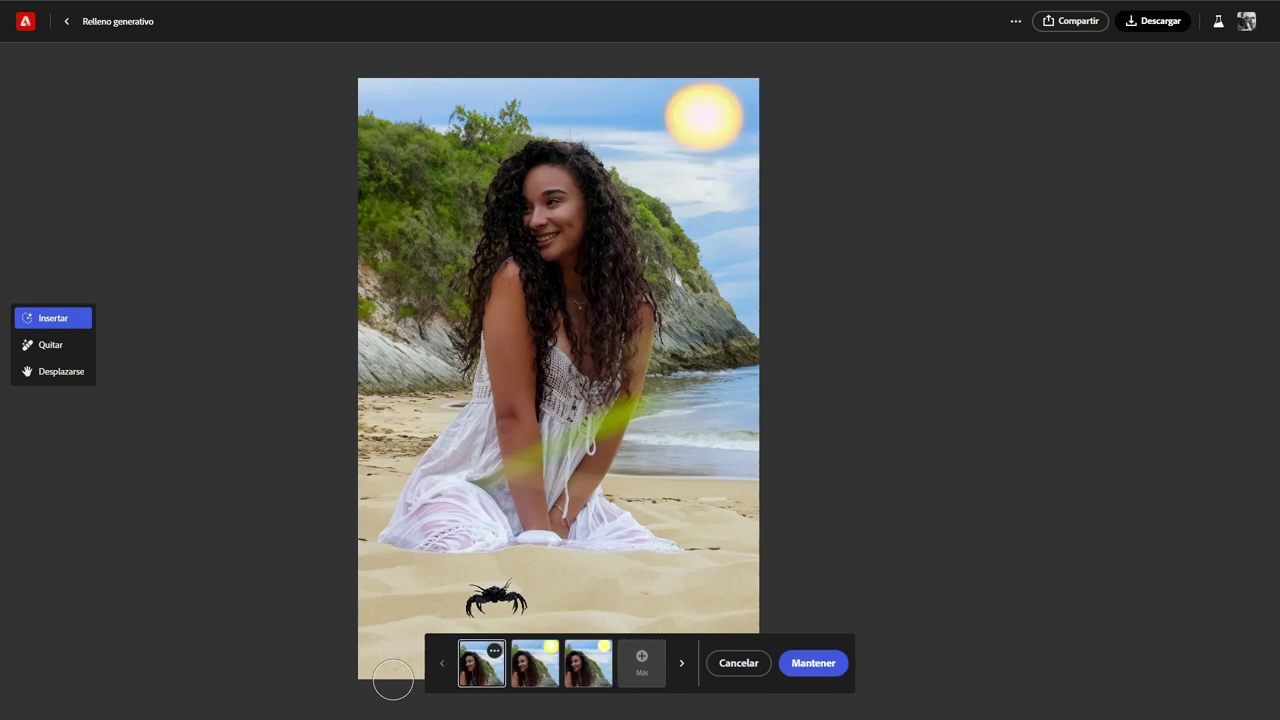
Preview the second and third sun variations and keep the third one
click(545, 672)
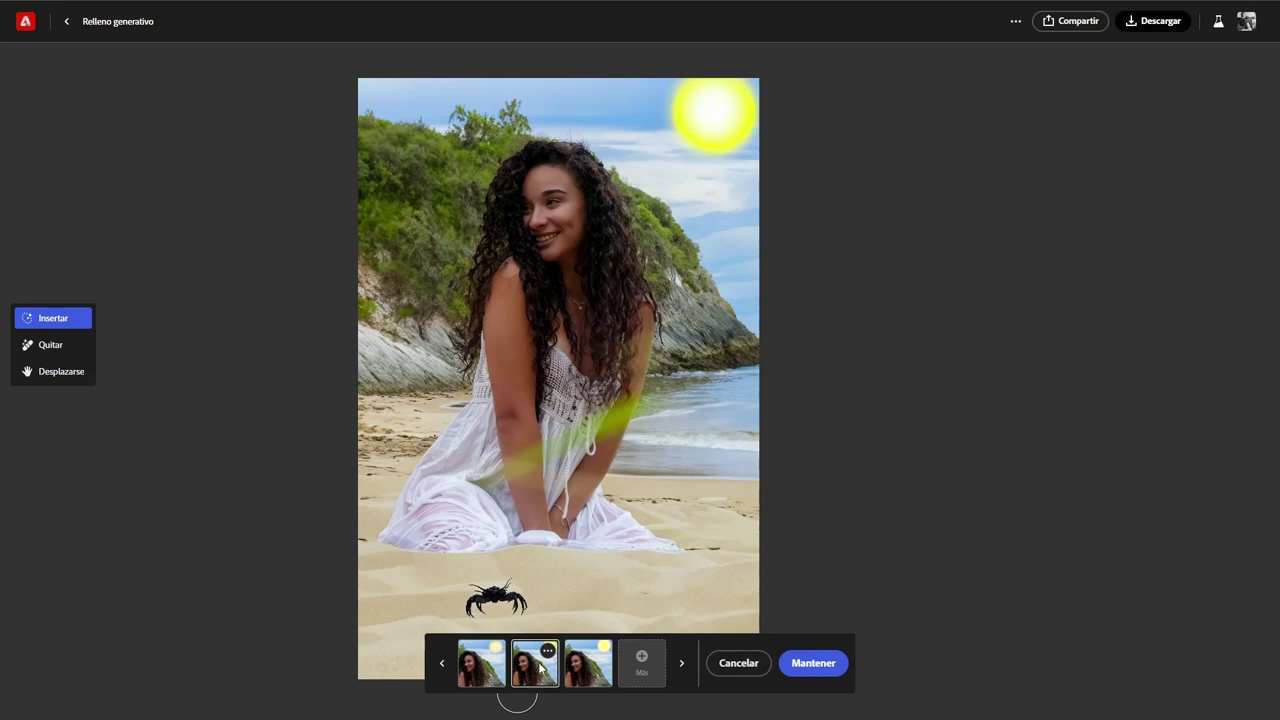
click(590, 669)
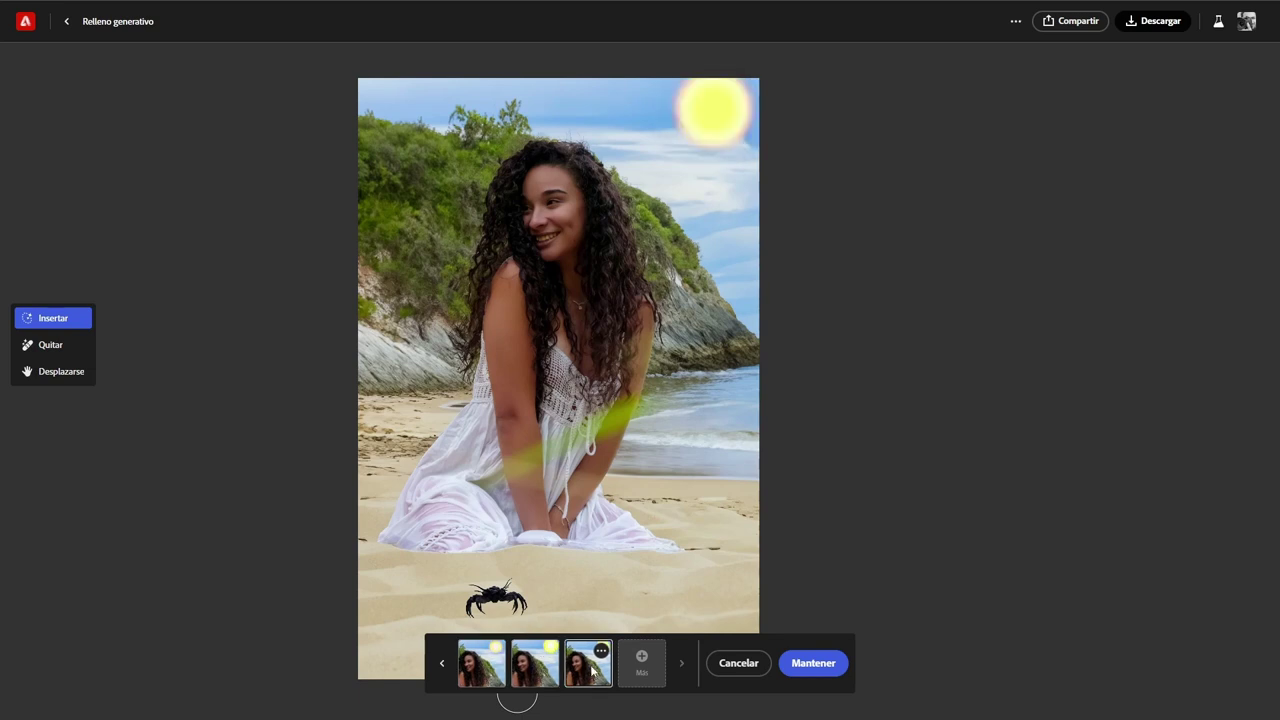
click(813, 663)
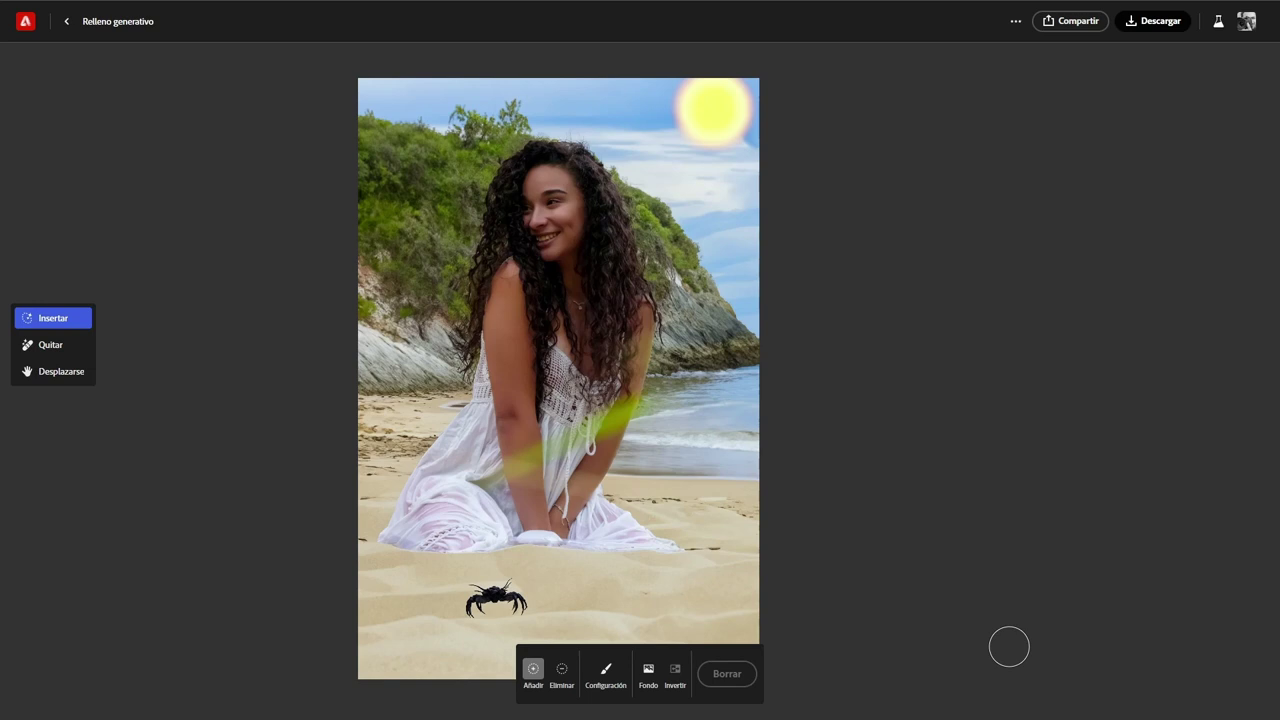